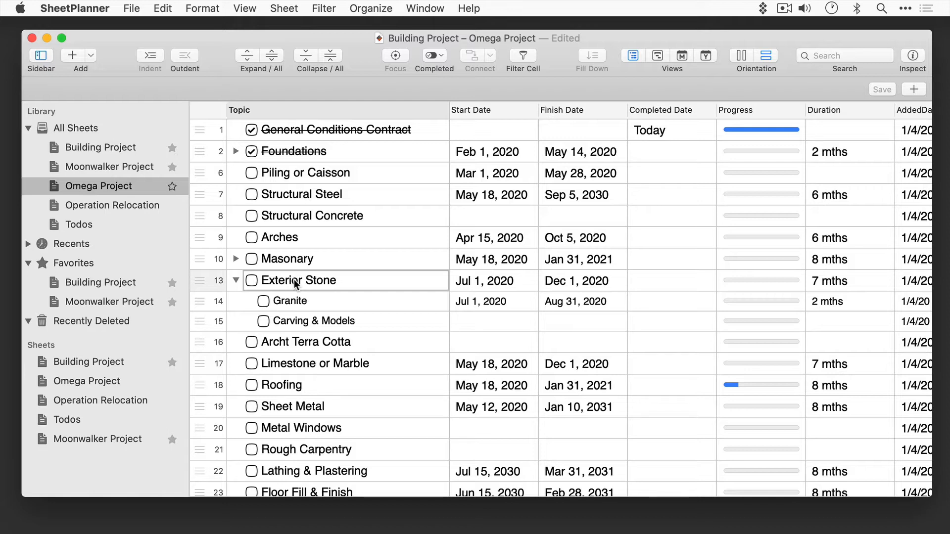
# Step: Move the Limestone or Marble row up so it sits directly below Carving & Models
pyautogui.click(298, 364)
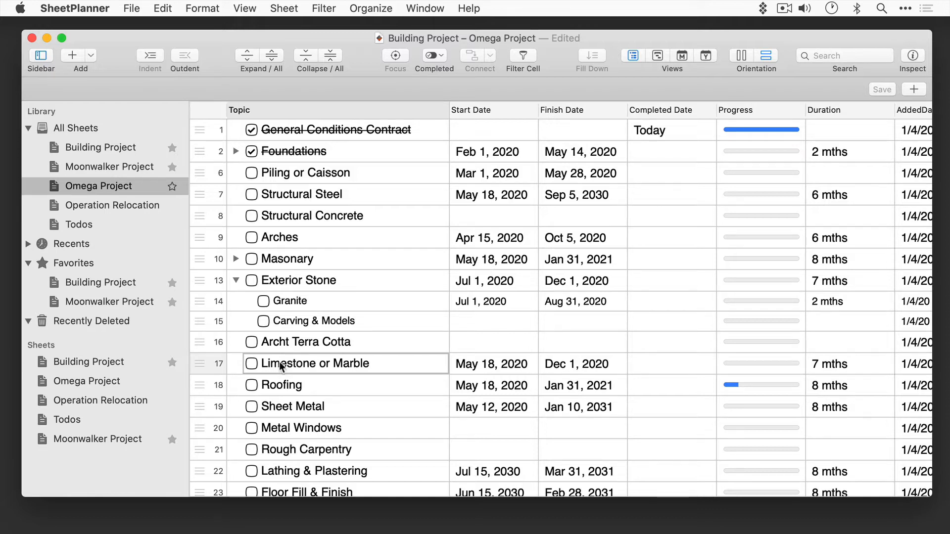
pyautogui.moveTo(200, 363); pyautogui.dragTo(198, 328)
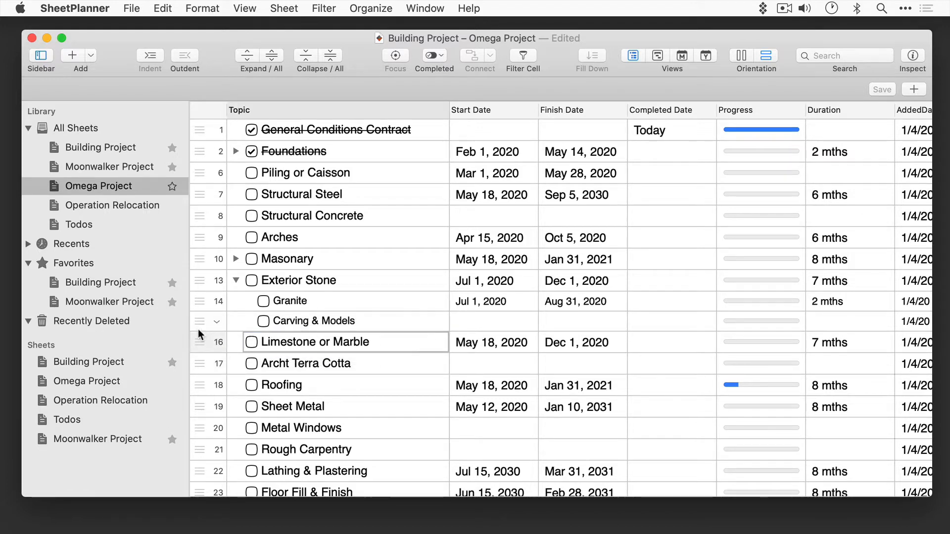
pyautogui.click(221, 342)
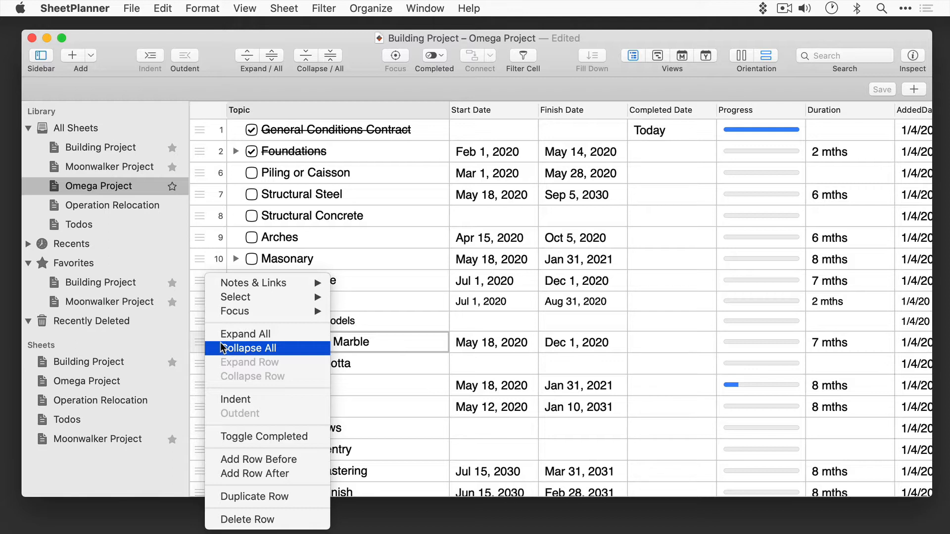
pyautogui.click(198, 346)
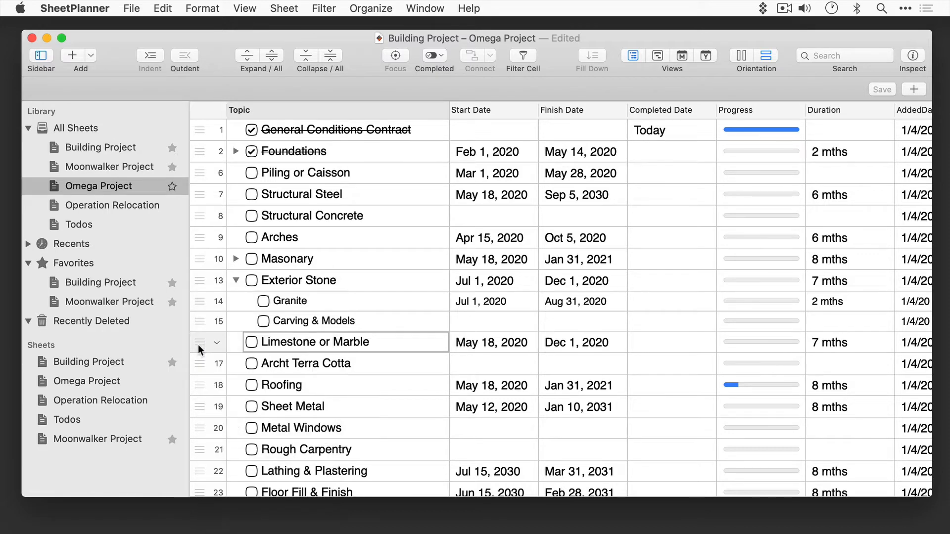
# Step: Shorten the topic Limestone or Marble to Limestone
pyautogui.click(378, 341)
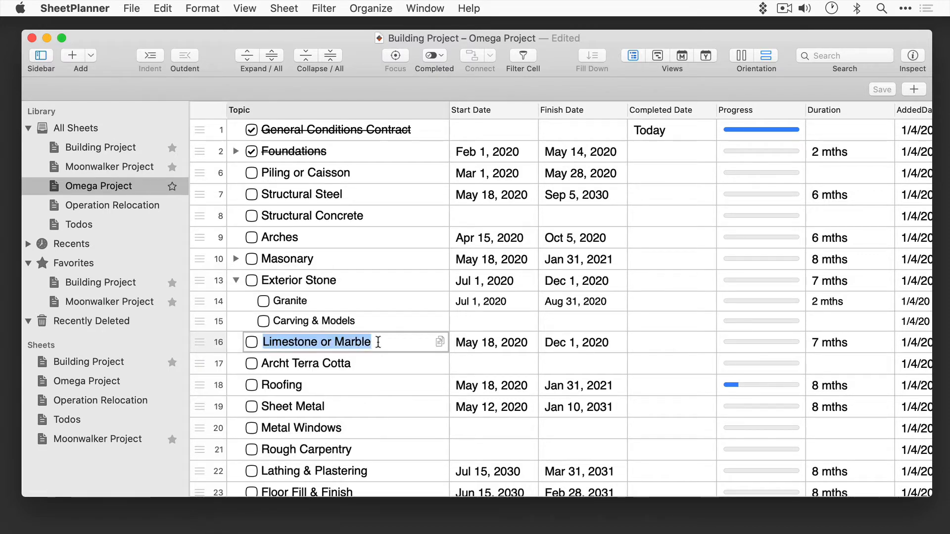
pyautogui.click(377, 342)
pyautogui.press('BackSpace')
pyautogui.press('BackSpace')
pyautogui.press('BackSpace')
pyautogui.press('BackSpace')
pyautogui.press('BackSpace')
pyautogui.press('BackSpace')
pyautogui.press('BackSpace')
pyautogui.press('BackSpace')
pyautogui.press('BackSpace')
pyautogui.press('BackSpace')
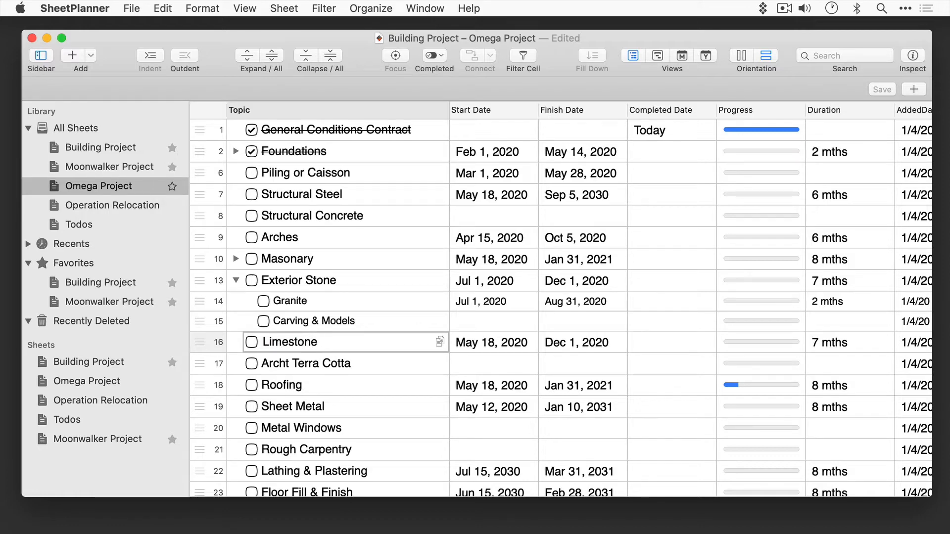
# Step: Filter the sheet by the Limestone topic value and clear the filter again
pyautogui.rightClick(377, 345)
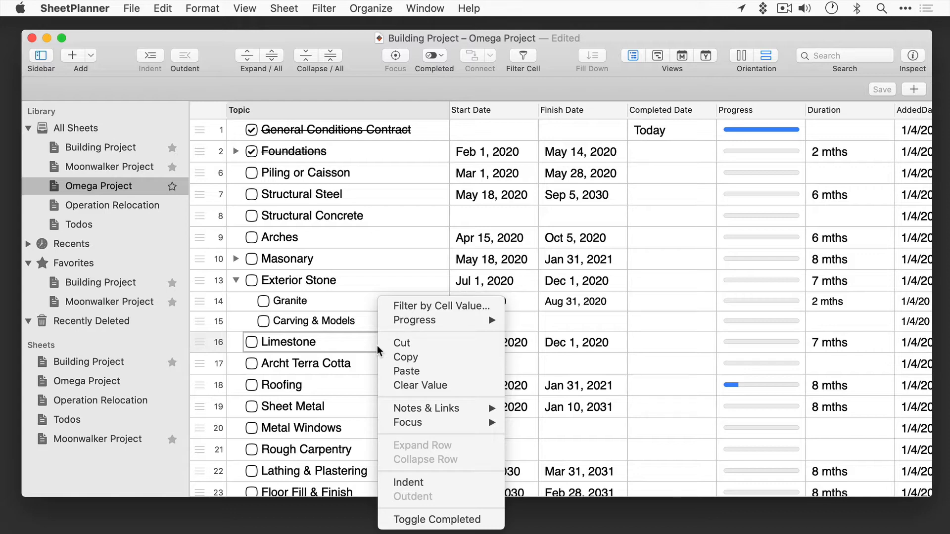
pyautogui.click(415, 303)
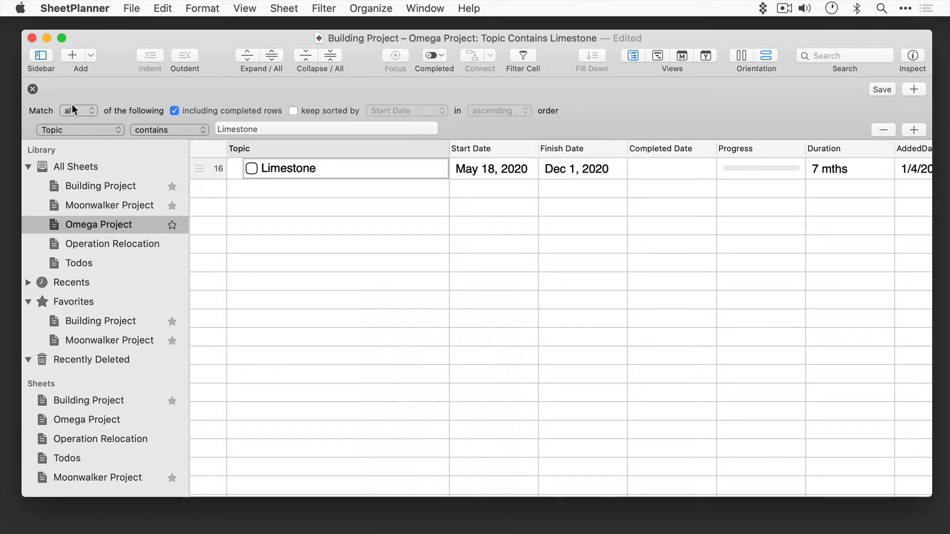
pyautogui.click(32, 90)
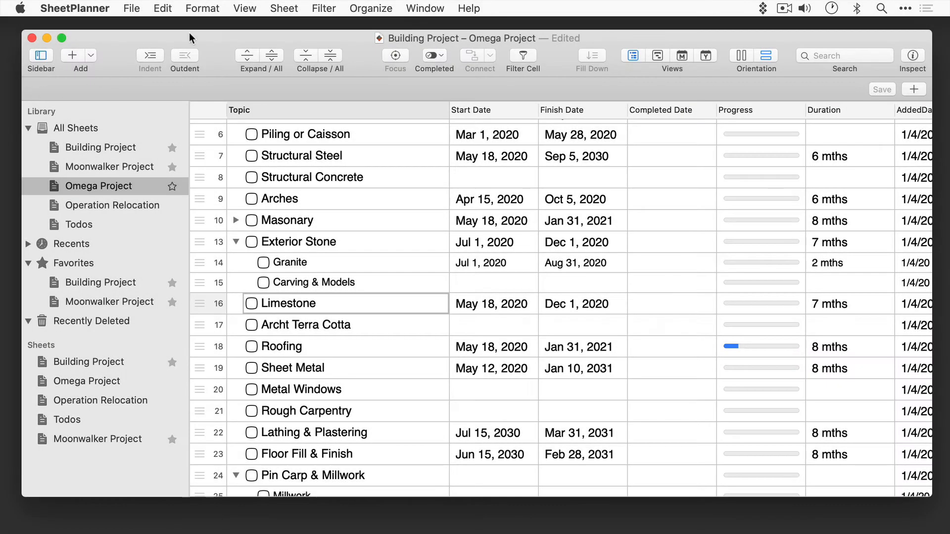
# Step: Indent the Limestone row as a child of Exterior Stone, trying one level deeper and outdenting it back
pyautogui.click(367, 9)
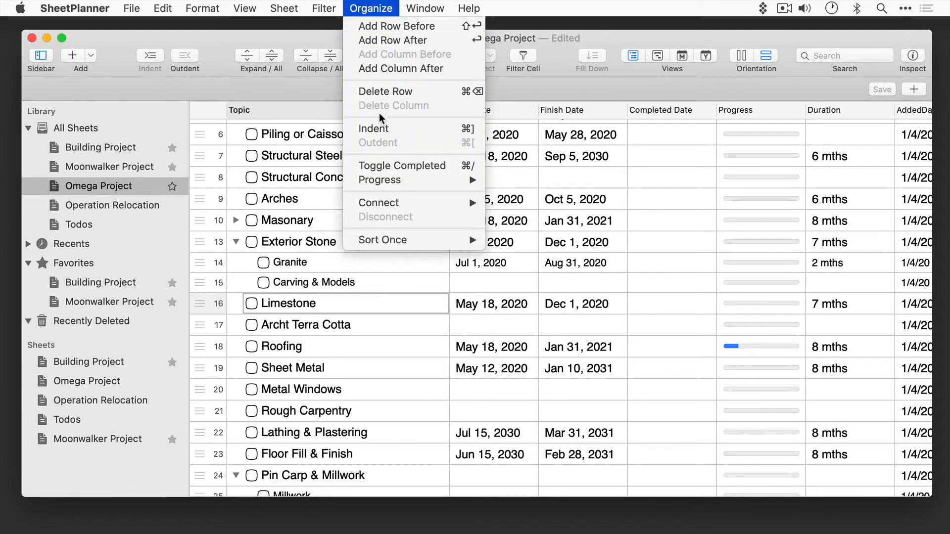
pyautogui.click(380, 127)
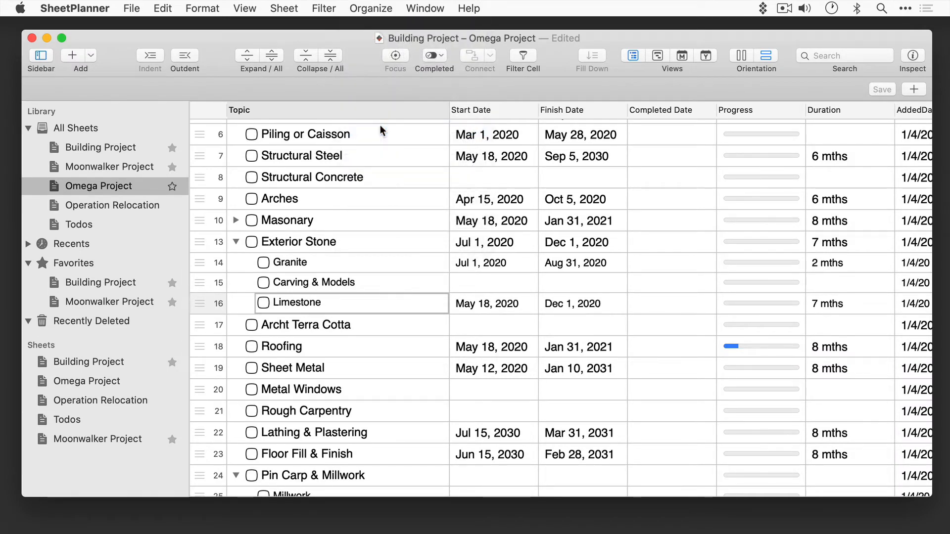
pyautogui.press('super+bracketright')
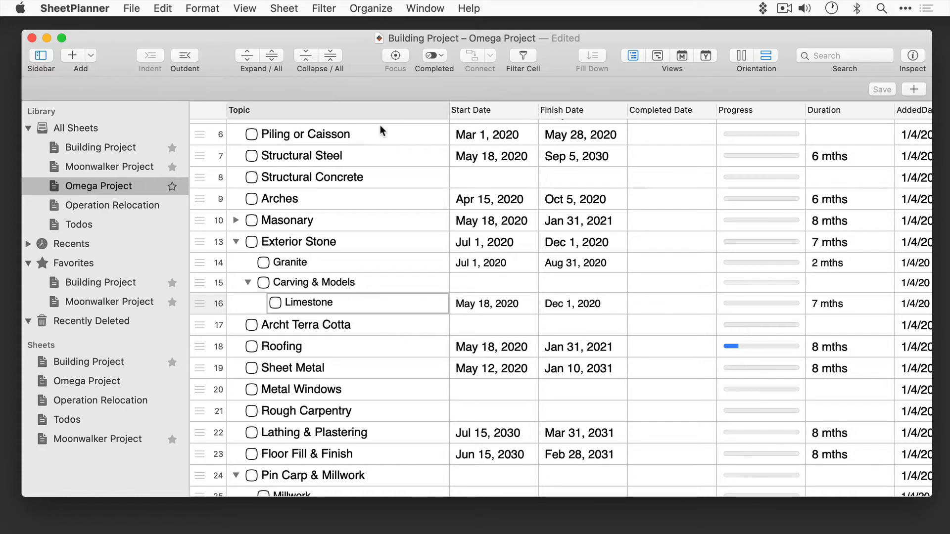
pyautogui.press('super+bracketleft')
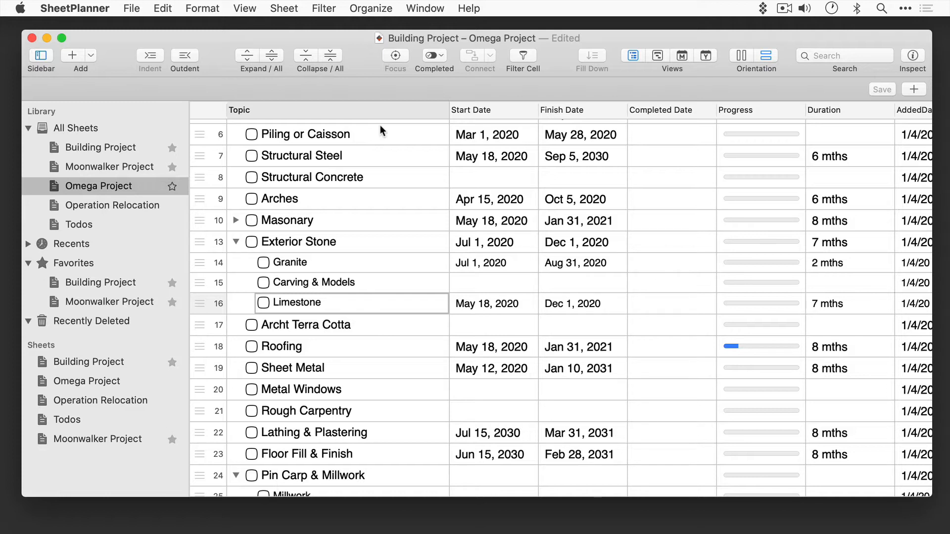
# Step: Expand and collapse the Masonary row and the whole outline, leaving only Exterior Stone expanded
pyautogui.click(235, 222)
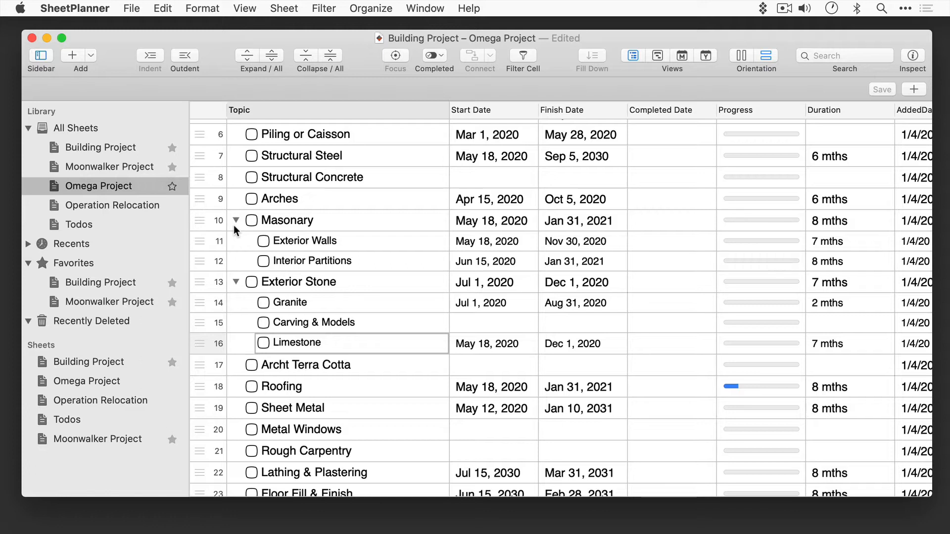
pyautogui.click(235, 221)
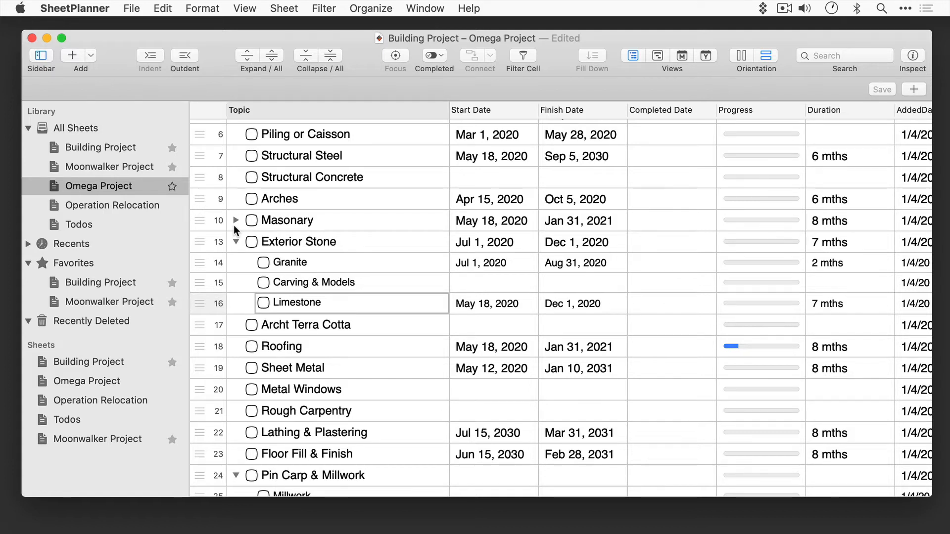
pyautogui.press('ctrl+super+9')
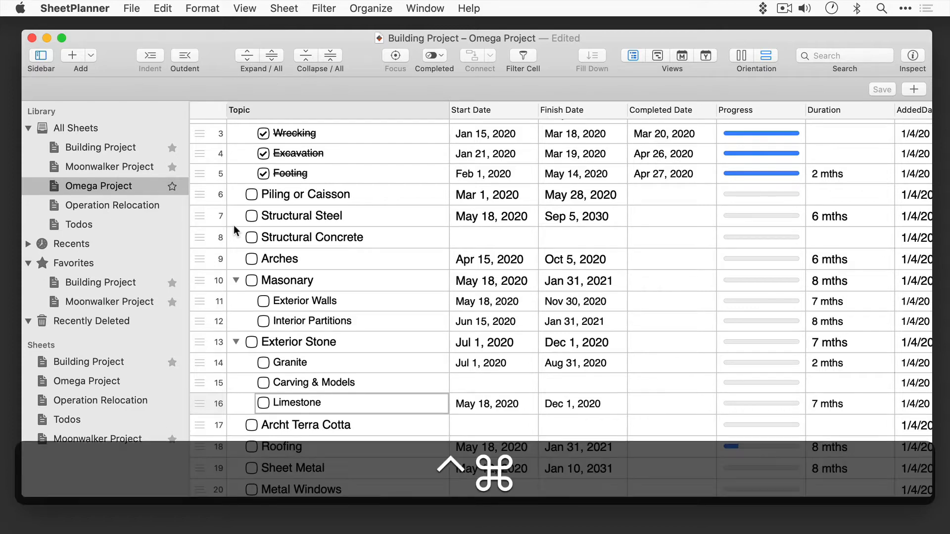
pyautogui.press('ctrl+super+0')
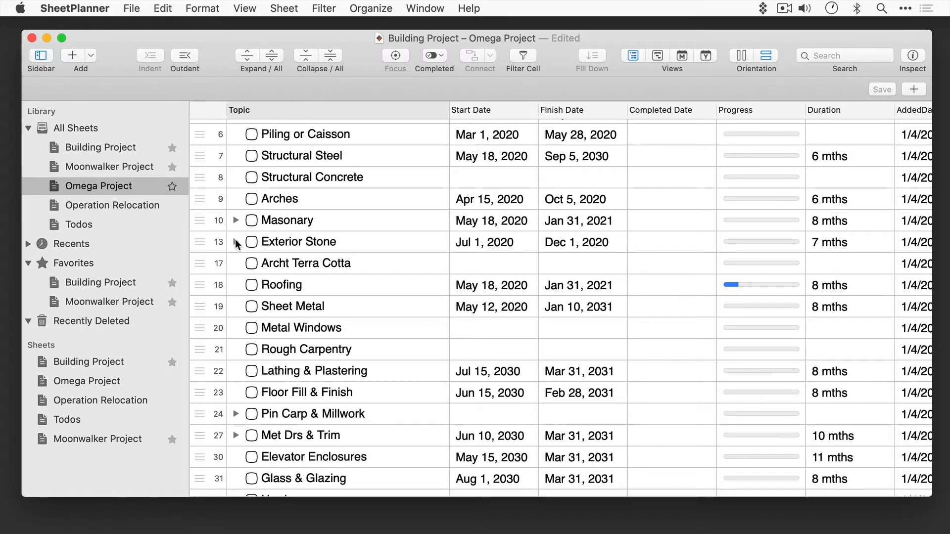
pyautogui.click(236, 242)
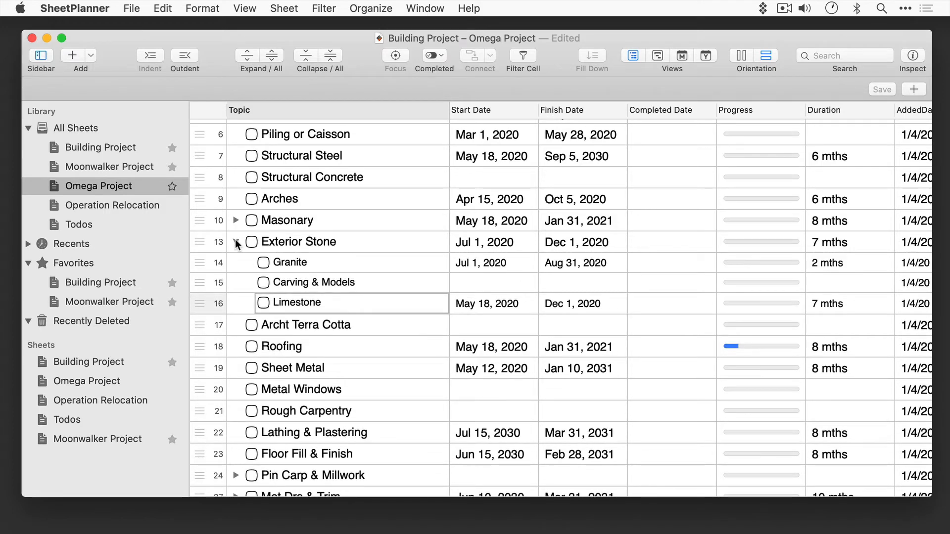
# Step: Add Marble and Brick rows below Limestone under Exterior Stone, placing Brick beneath Marble
pyautogui.press('Return')
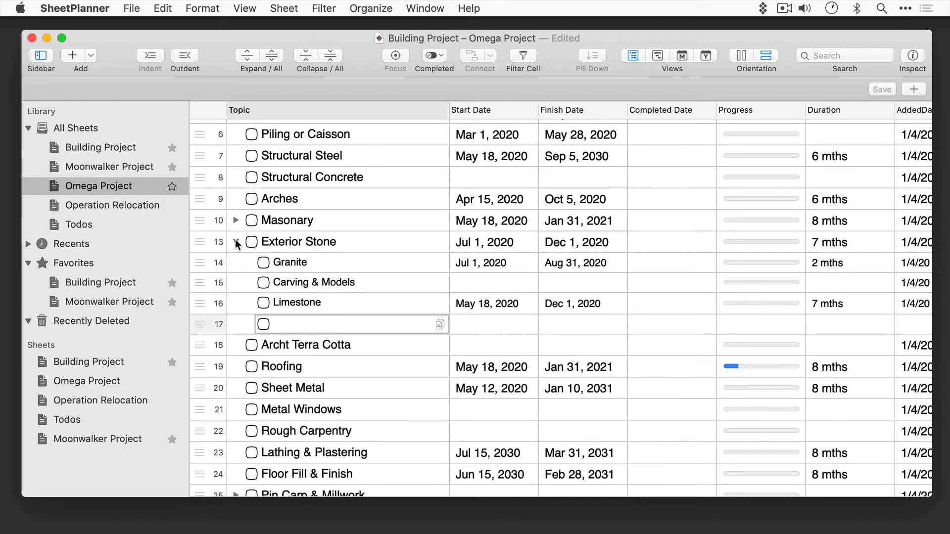
pyautogui.write('Marble')
pyautogui.click(91, 55)
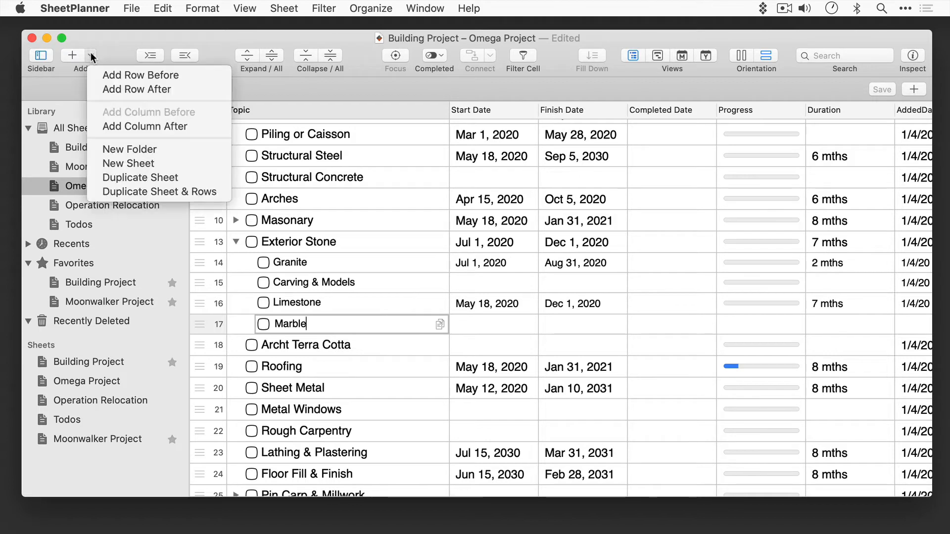
pyautogui.click(109, 75)
pyautogui.write('Brick')
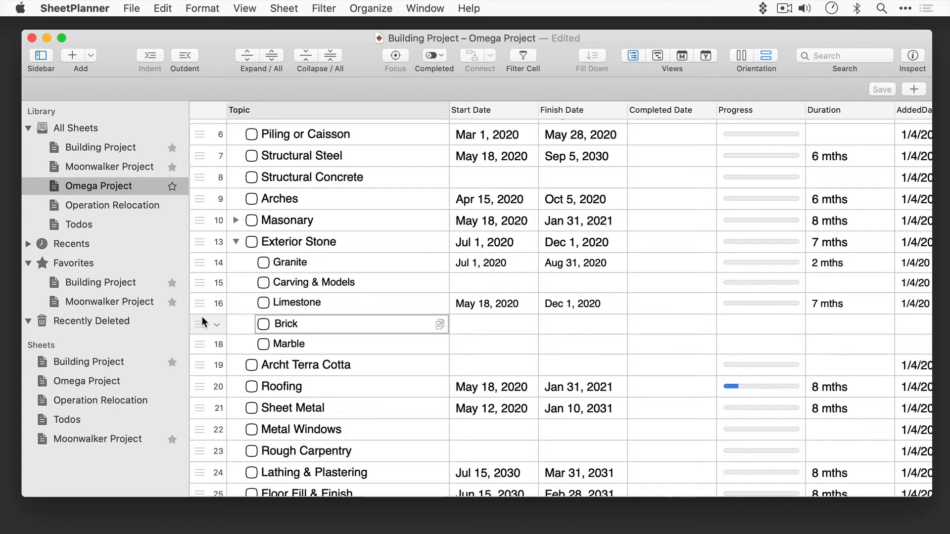
pyautogui.moveTo(201, 317); pyautogui.dragTo(275, 351)
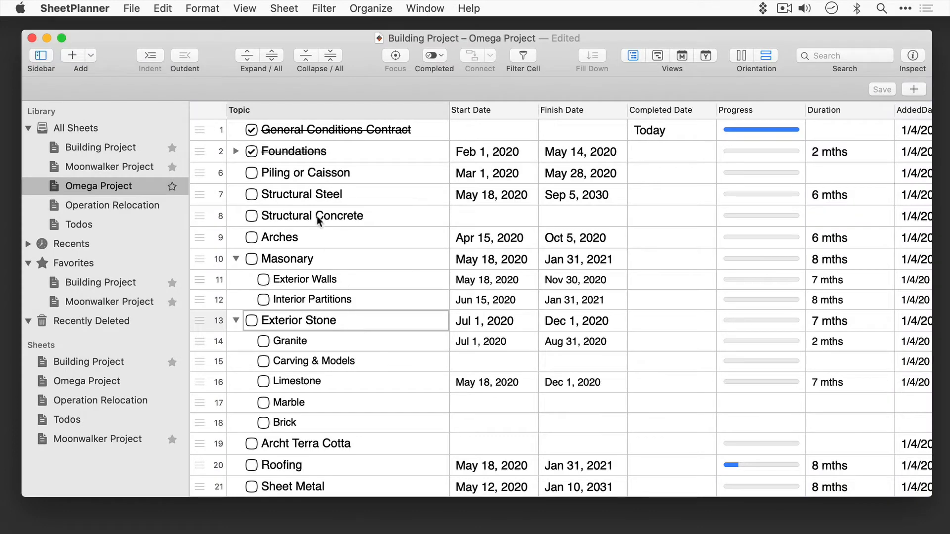
# Step: Focus the outline on Exterior Stone and its child rows, and remove the focus again
pyautogui.click(245, 9)
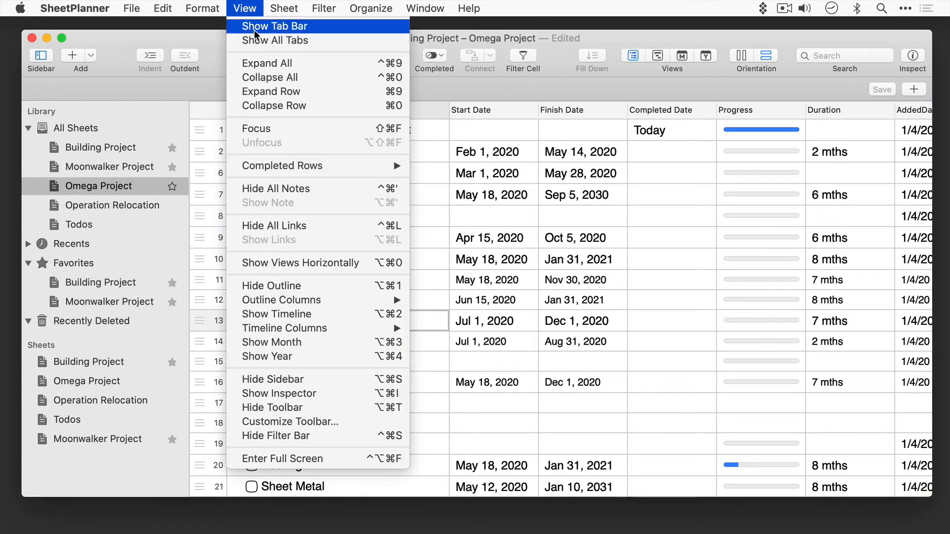
pyautogui.click(271, 128)
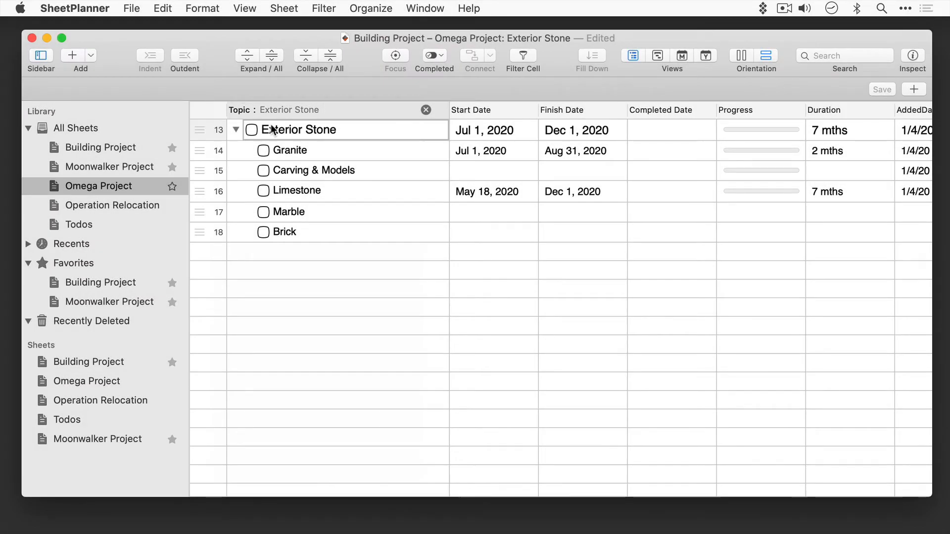
pyautogui.click(425, 109)
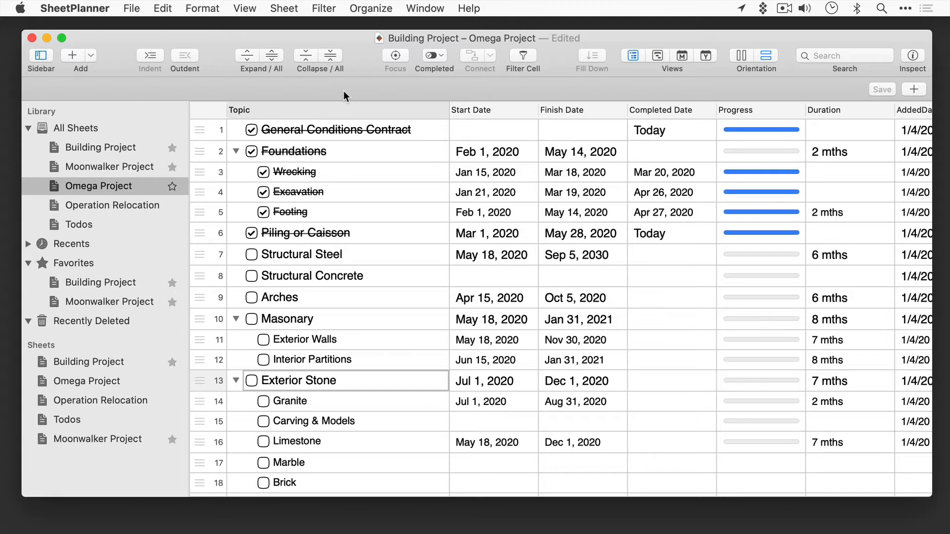
# Step: Limit the completed rows to those completed today, and finally hide all completed rows
pyautogui.click(438, 56)
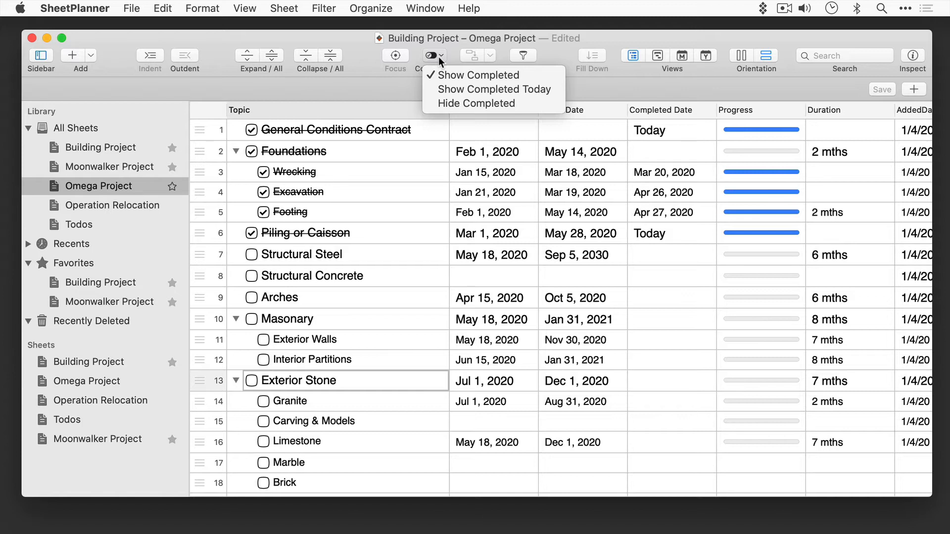
pyautogui.click(460, 90)
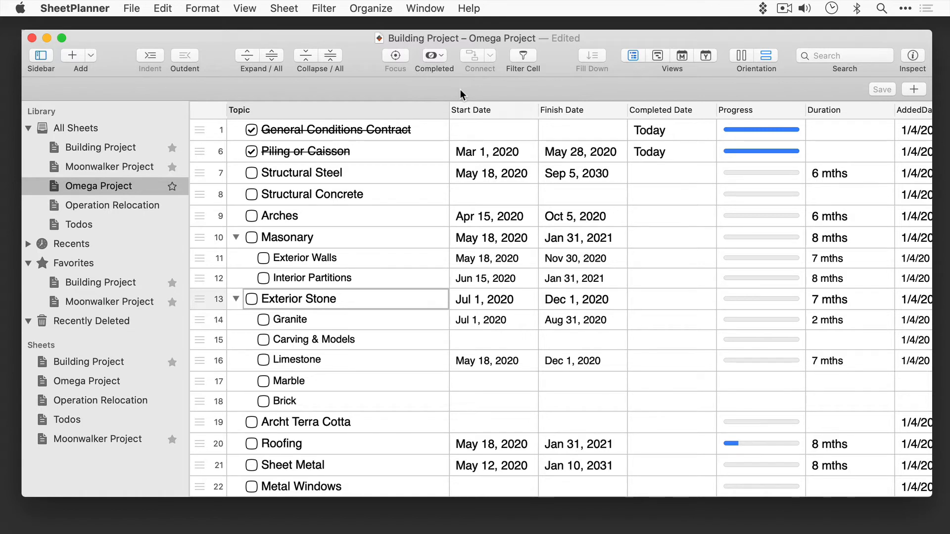
pyautogui.click(442, 56)
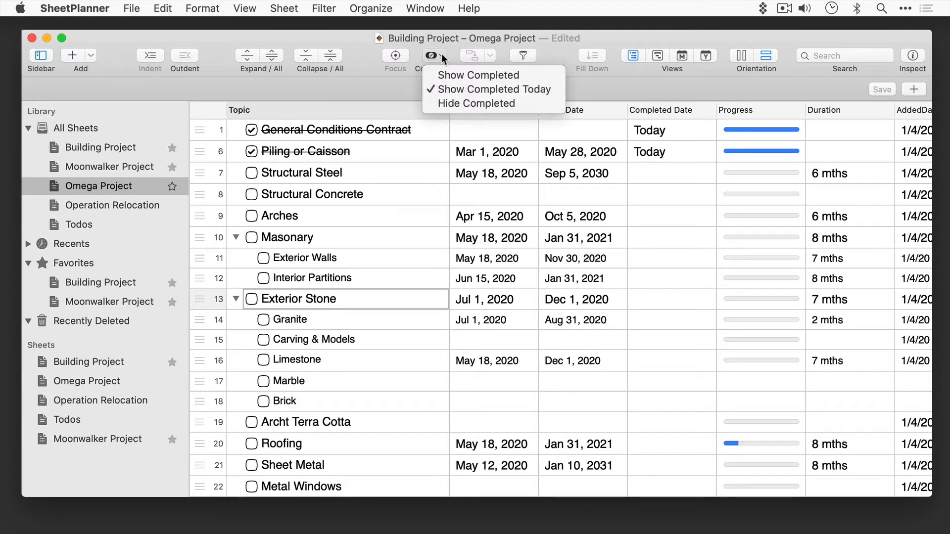
pyautogui.click(452, 103)
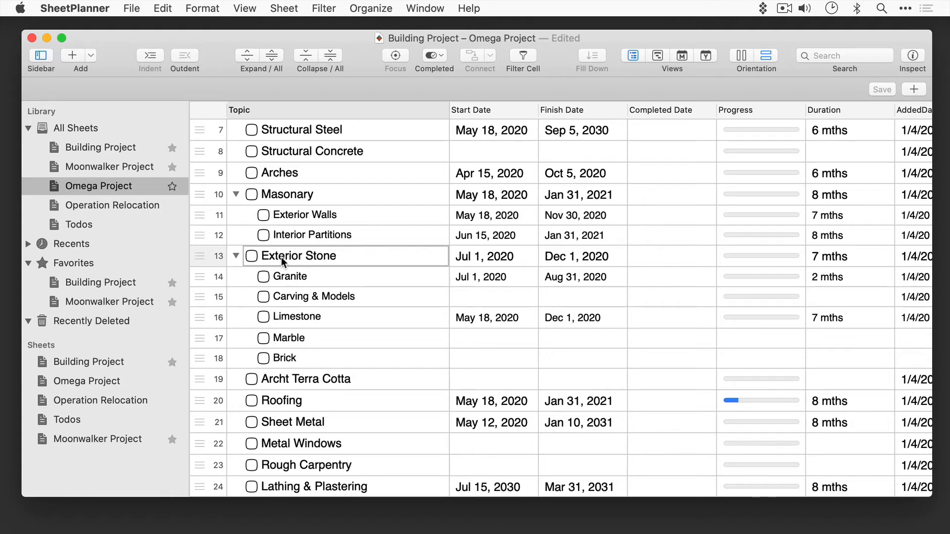
# Step: Focus on the Exterior Stone row in a new tab
pyautogui.rightClick(281, 256)
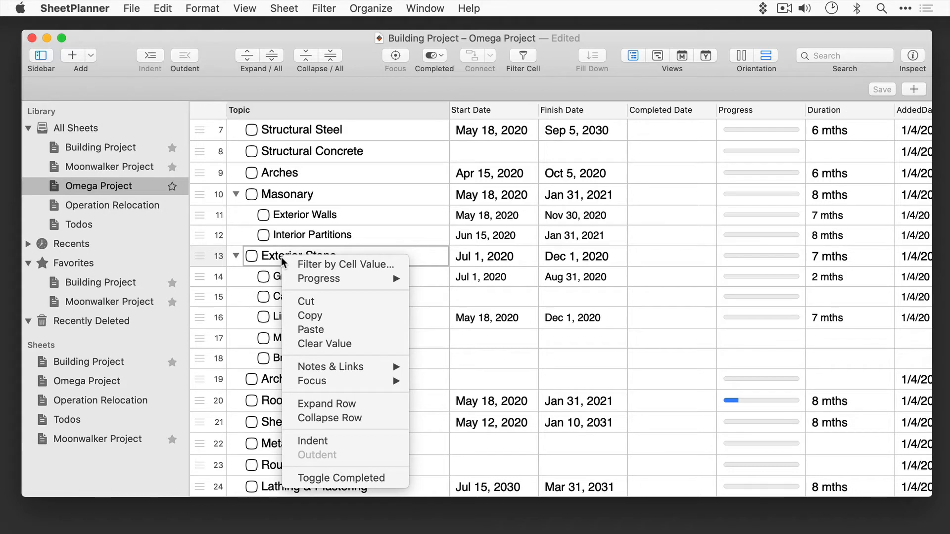
pyautogui.moveTo(386, 384)
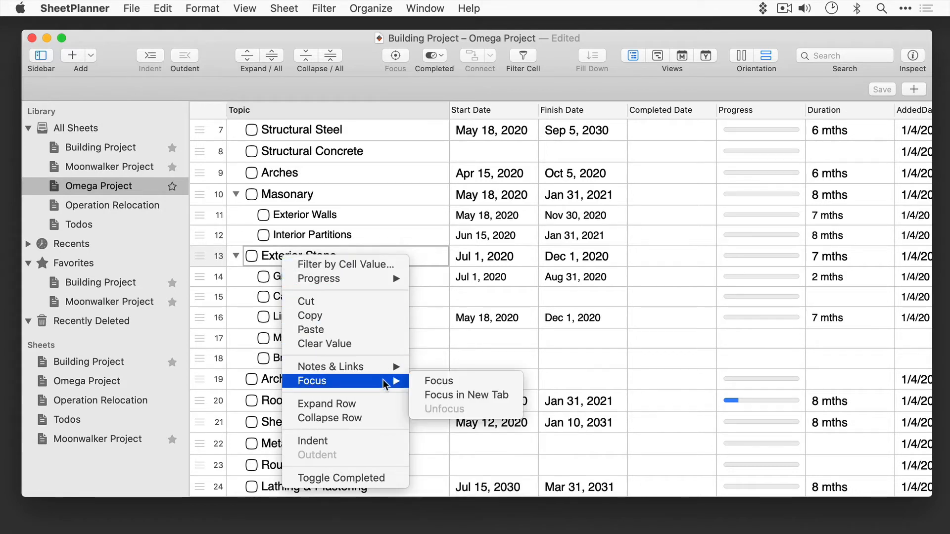
pyautogui.click(450, 394)
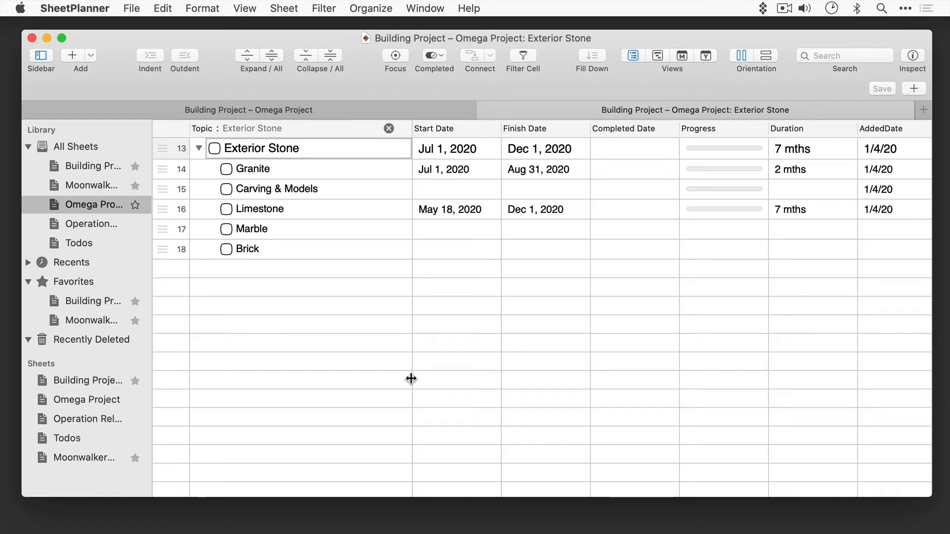
# Step: Set the start date of Carving & Models to 7/4
pyautogui.click(437, 183)
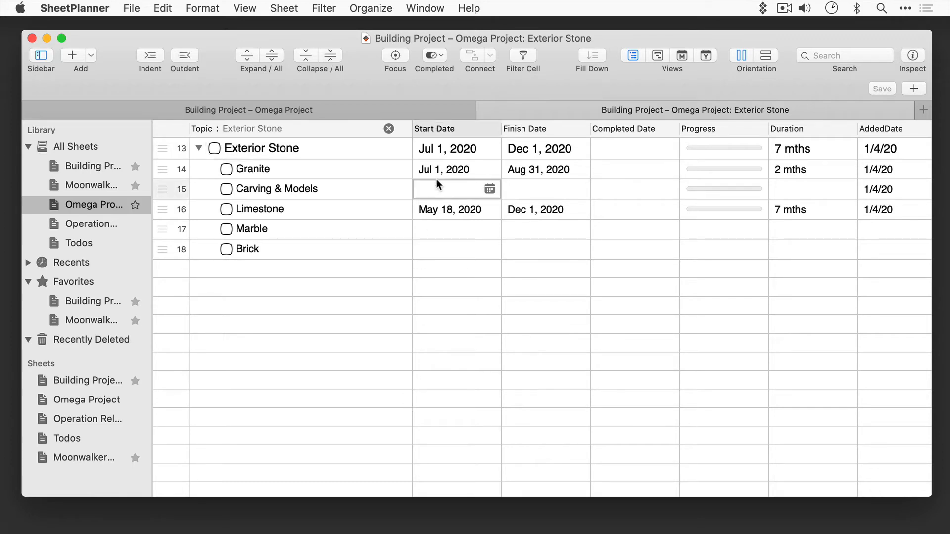
pyautogui.write('7/4')
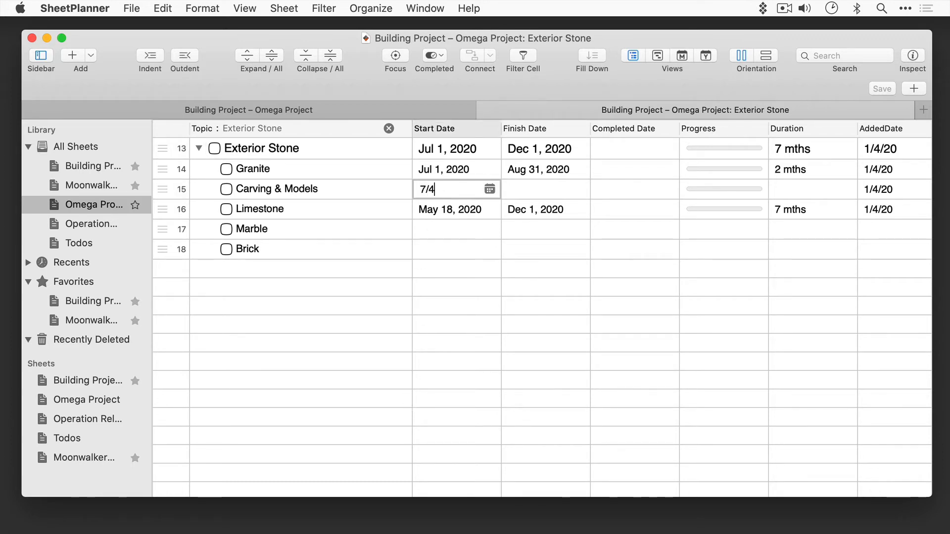
pyautogui.press('Return')
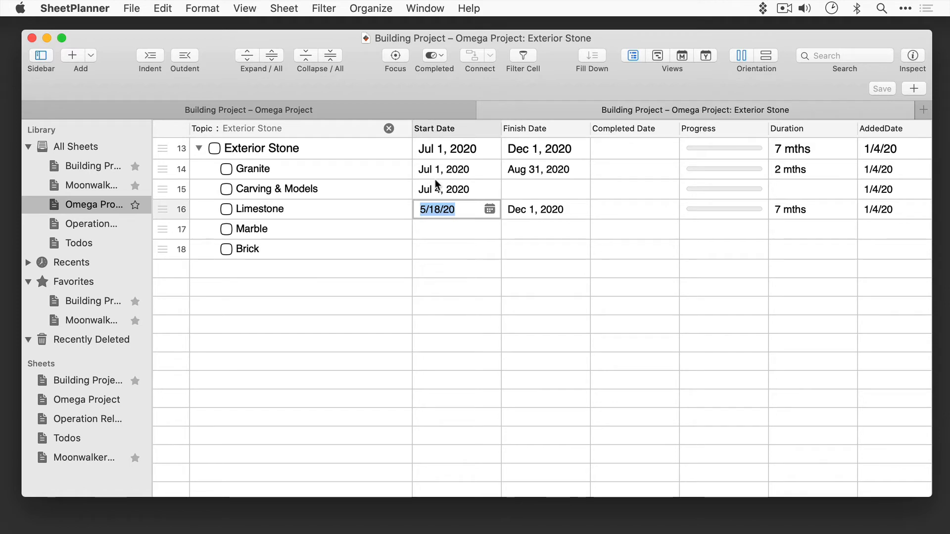
# Step: Leave the focused tab for the Operation Relocation sheet and add the note 'Unglazed, ornamental building material' to the Archt Terra Cotta row
pyautogui.click(353, 112)
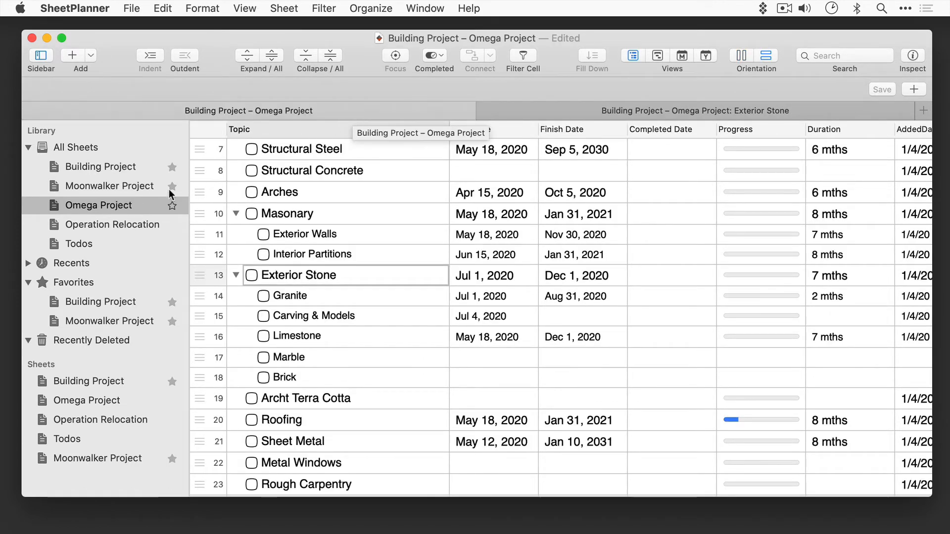
pyautogui.rightClick(119, 228)
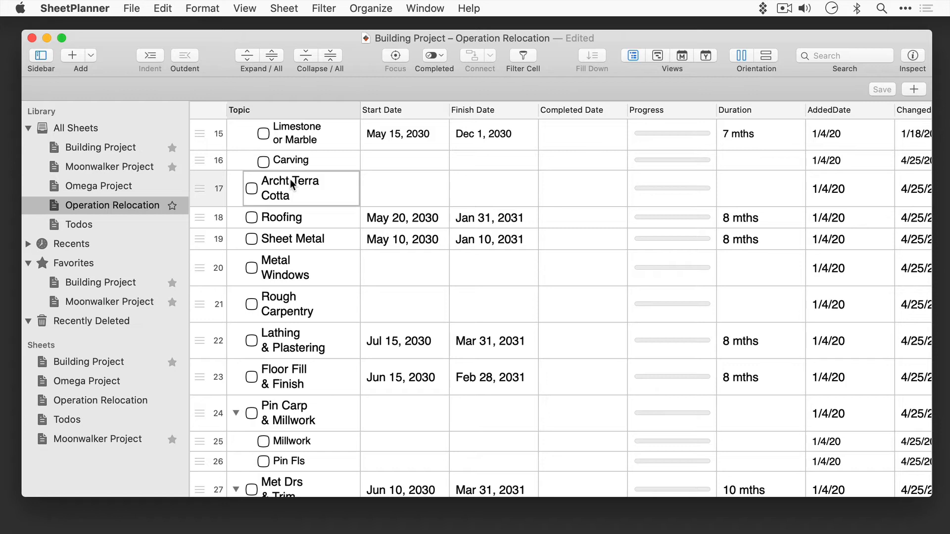
pyautogui.click(163, 8)
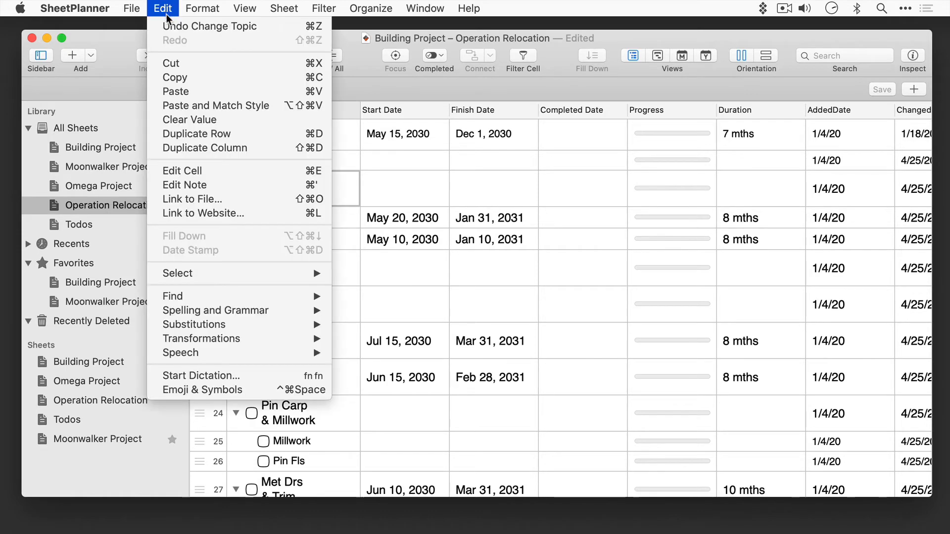
pyautogui.click(200, 185)
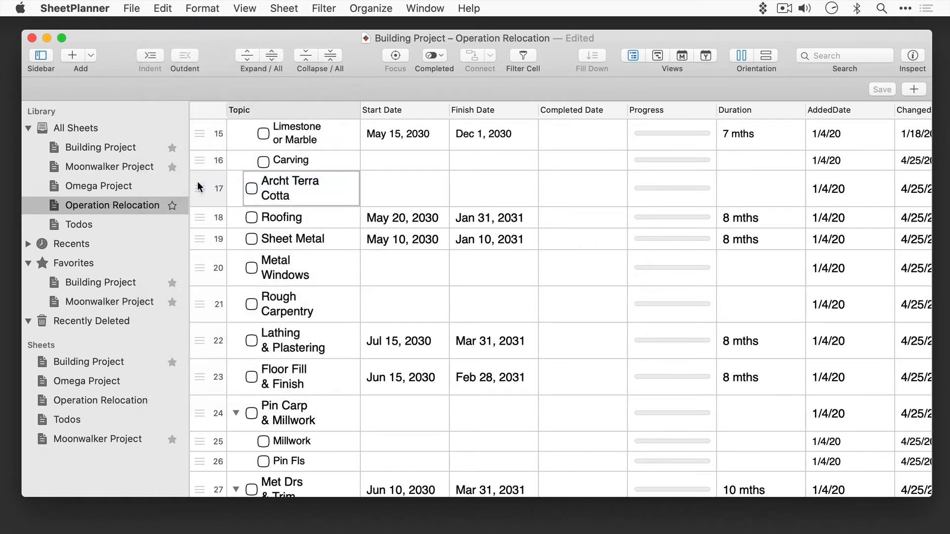
pyautogui.write('Unglazed, ornamental building')
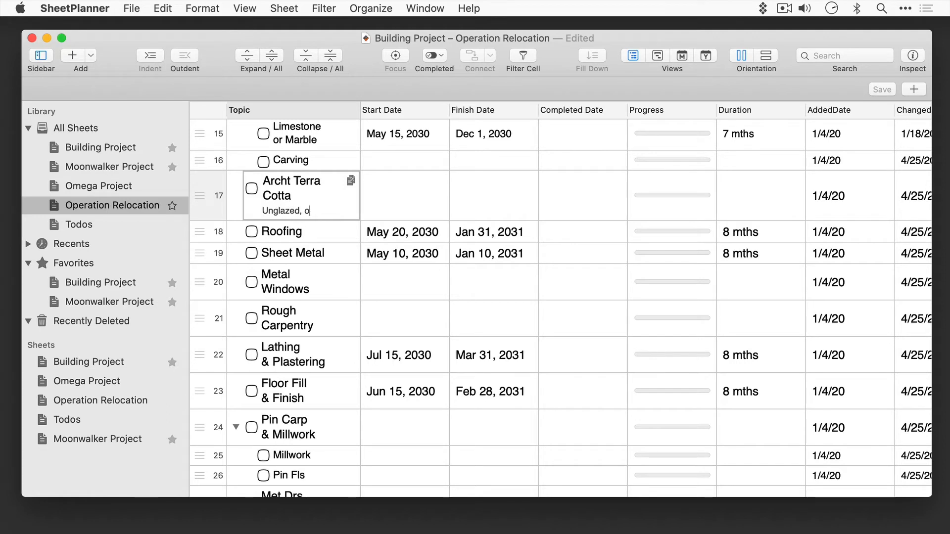
pyautogui.write(' material')
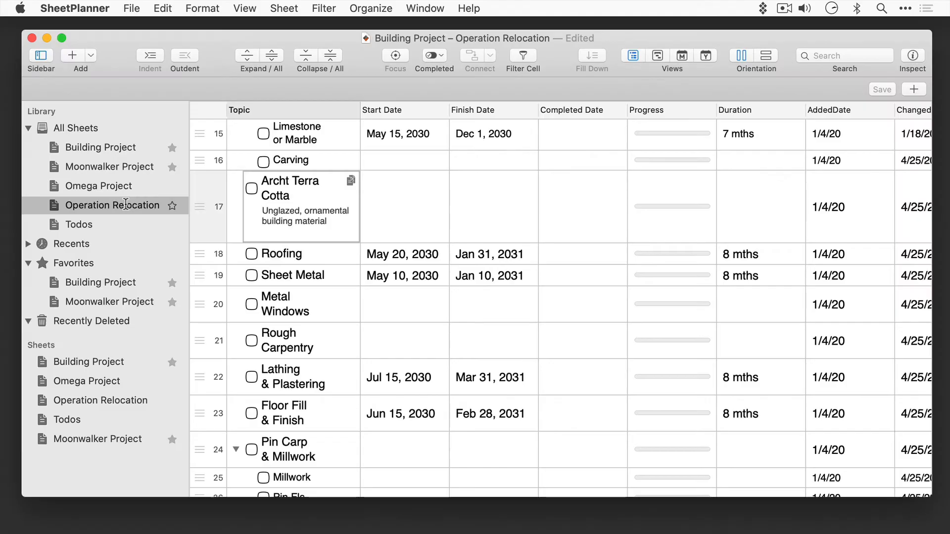
# Step: Show the Archt Terra Cotta note in a new tab and append '(usually brown or red)' to its text
pyautogui.rightClick(281, 181)
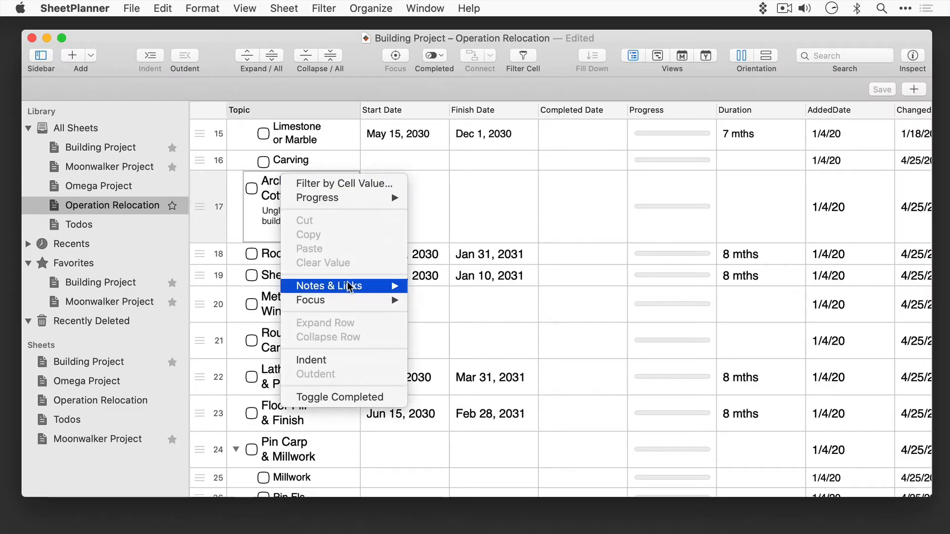
pyautogui.moveTo(349, 287)
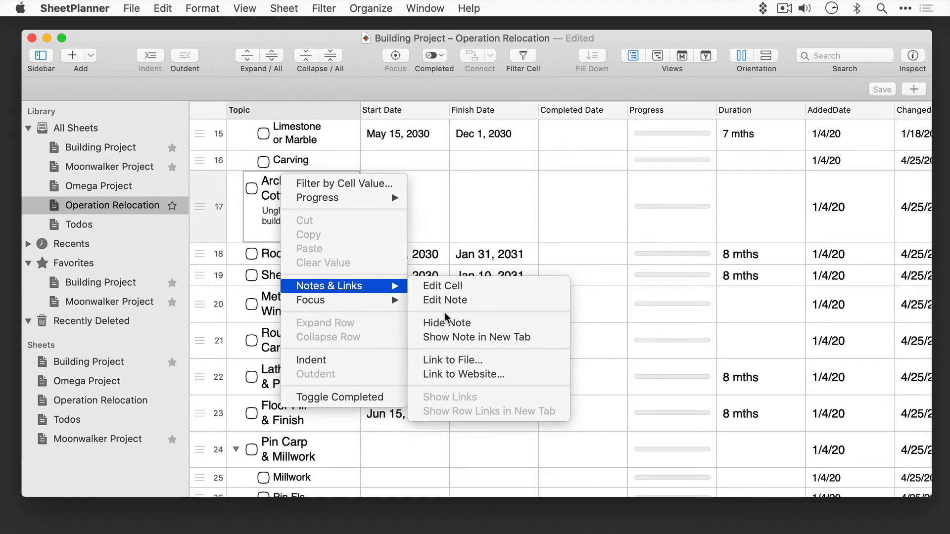
pyautogui.click(472, 332)
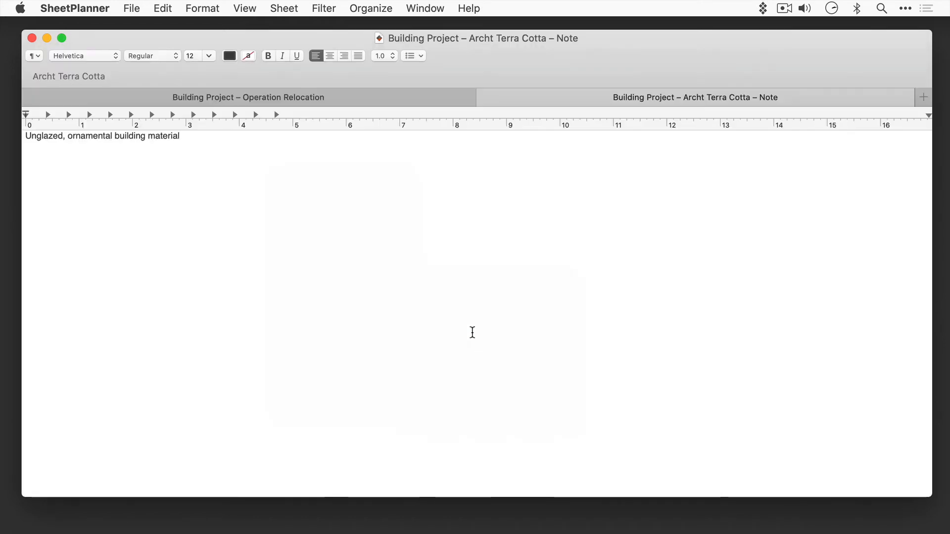
pyautogui.write('(usually')
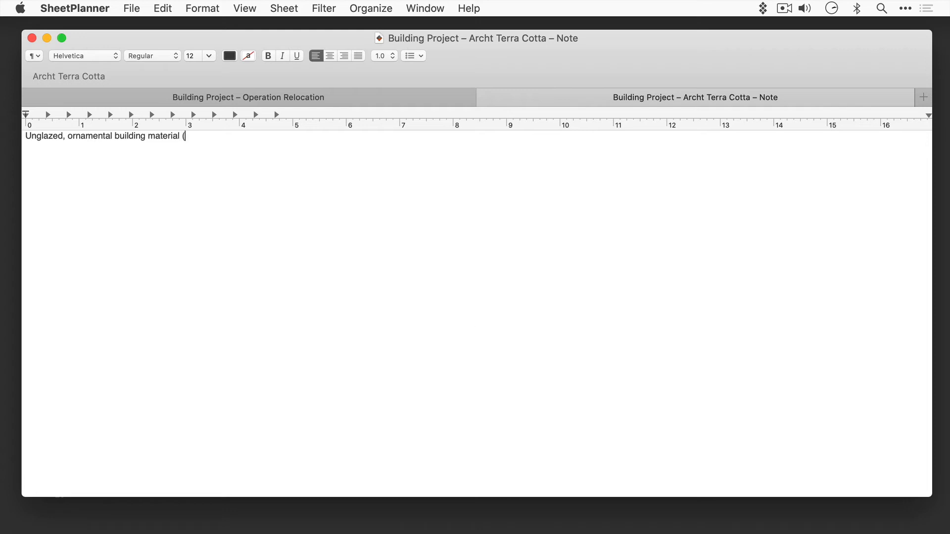
pyautogui.write(' brown or red)')
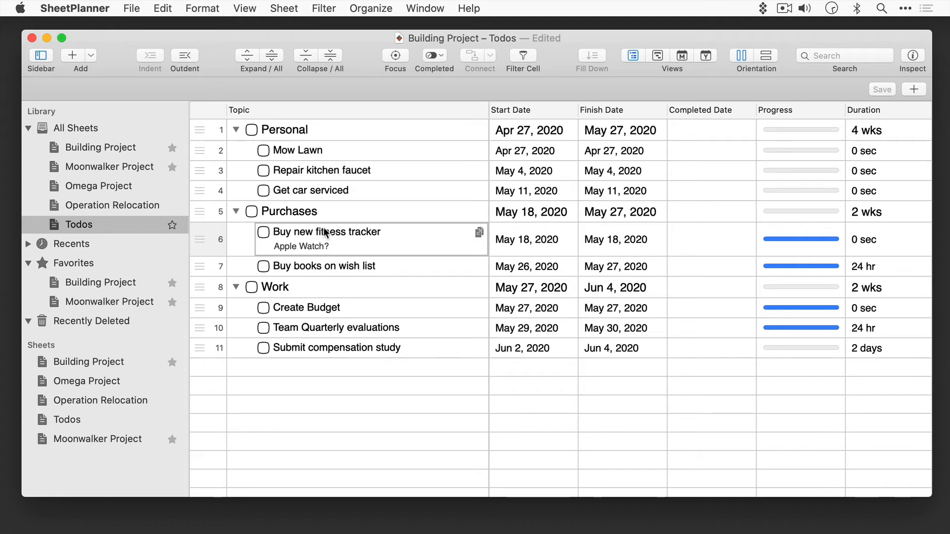
# Step: Link the file applewatch.jpeg from the Downloads folder to the 'Buy new fitness tracker' row in Todos
pyautogui.rightClick(325, 233)
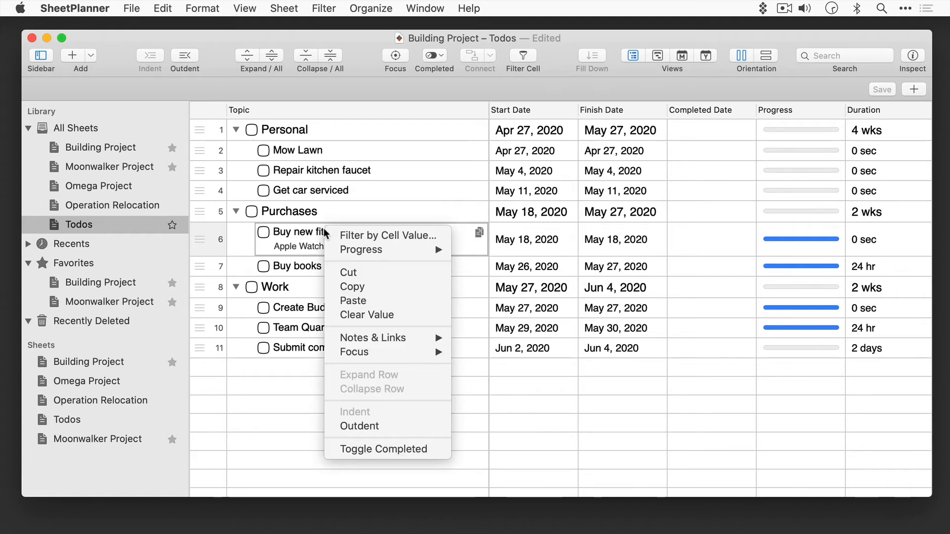
pyautogui.moveTo(390, 339)
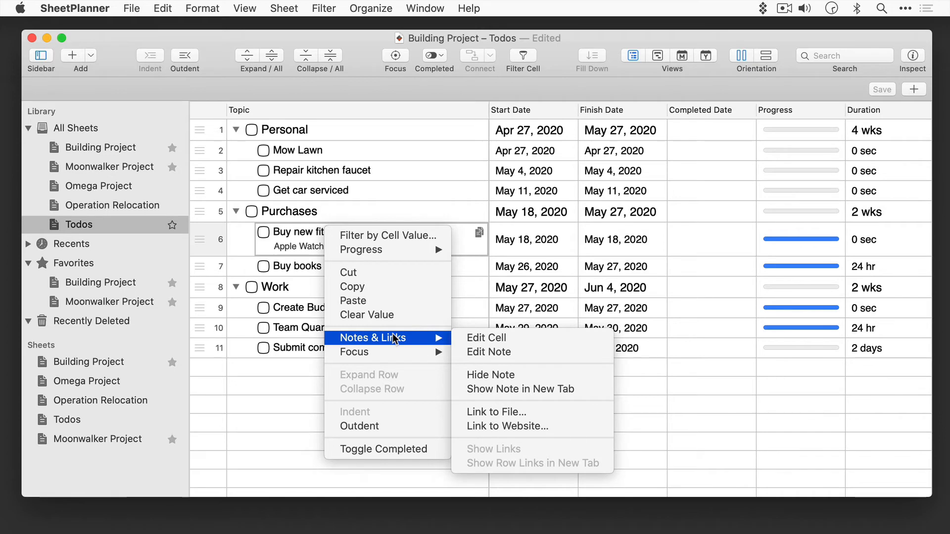
pyautogui.click(505, 410)
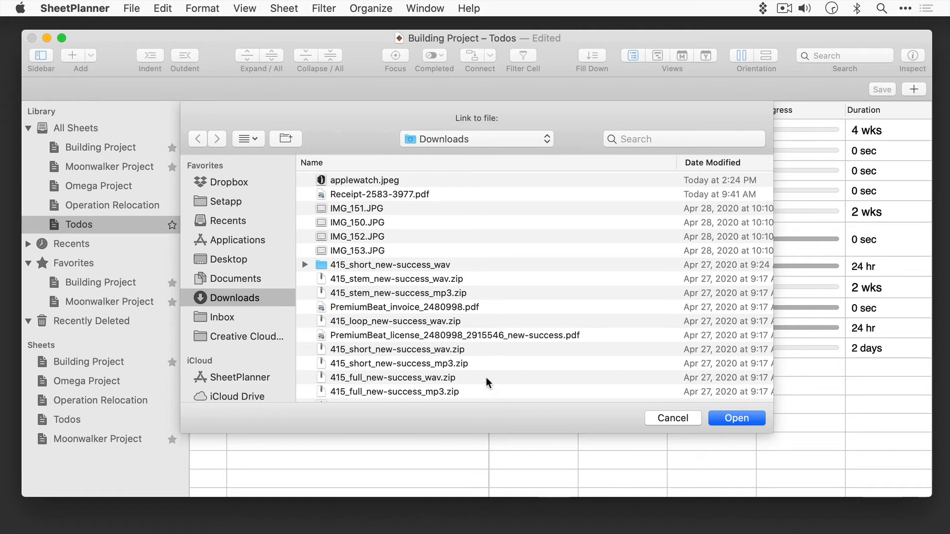
pyautogui.click(390, 181)
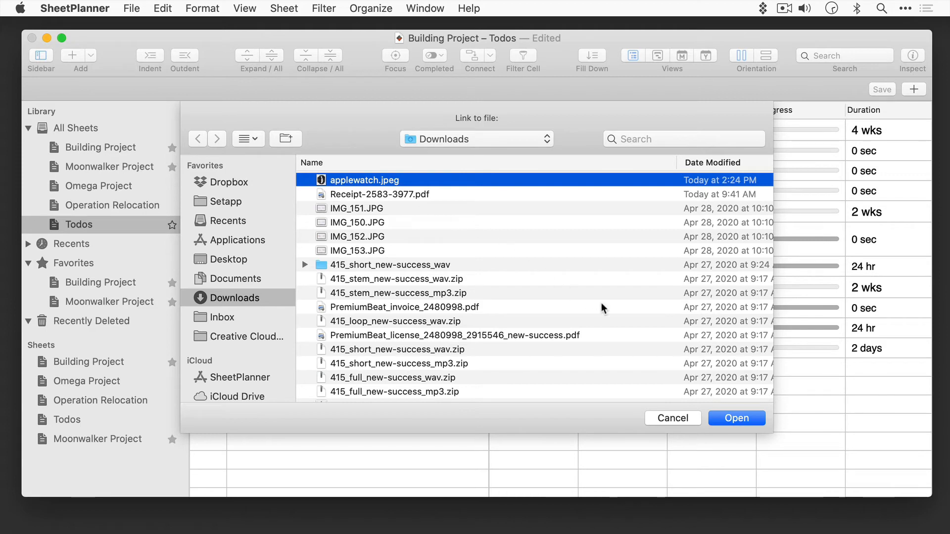
pyautogui.click(729, 418)
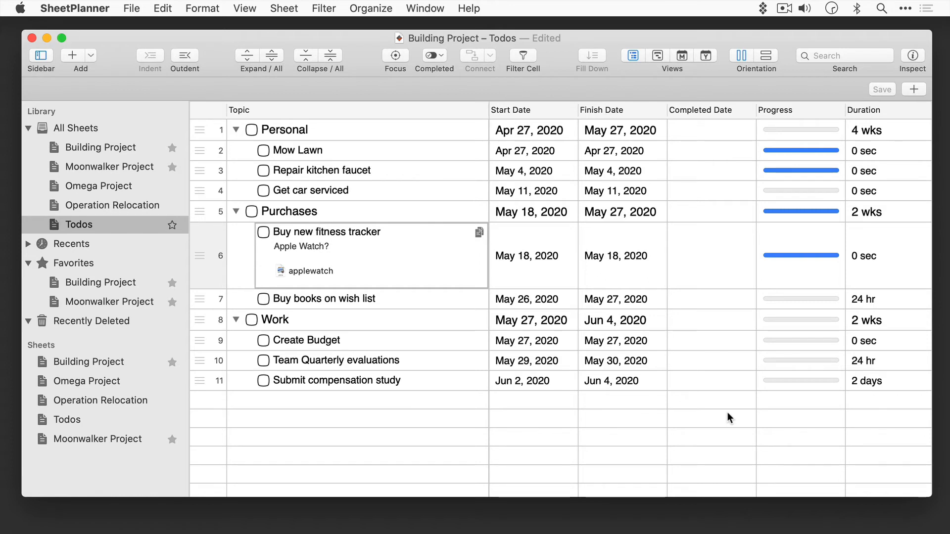
# Step: Preview the applewatch file linked to the 'Buy new fitness tracker' row, and close the preview
pyautogui.rightClick(325, 268)
pyautogui.press('Return')
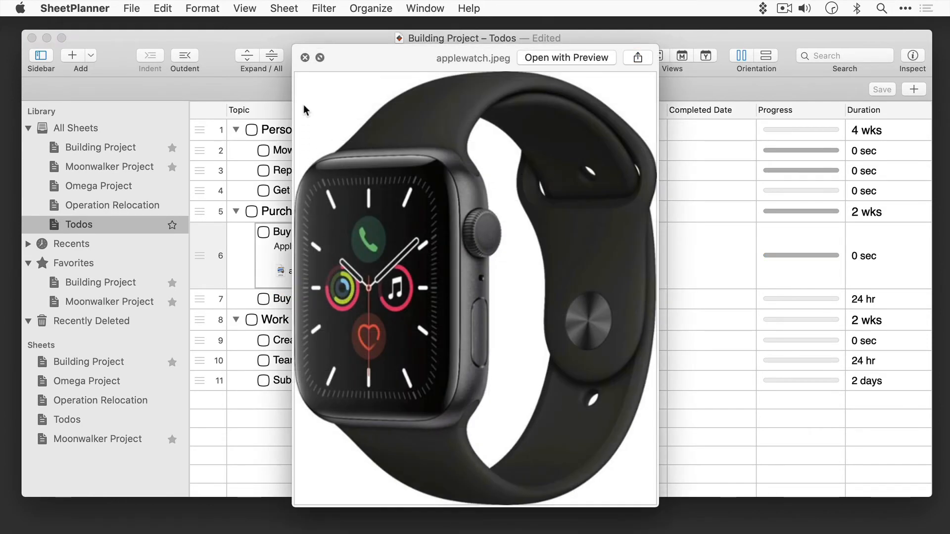
pyautogui.click(305, 58)
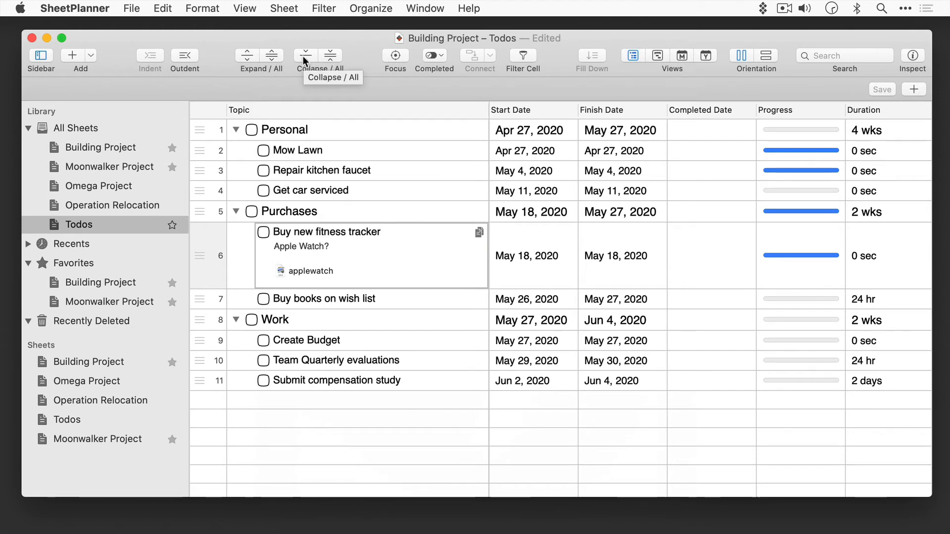
pyautogui.rightClick(343, 230)
pyautogui.moveTo(417, 338)
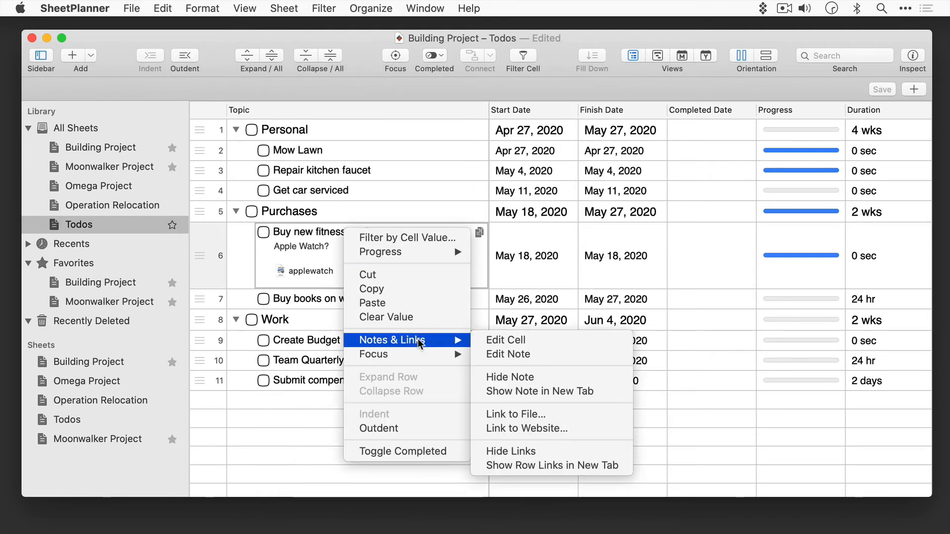
pyautogui.click(526, 429)
pyautogui.write('https://www.apple.com/apple-watch-series-5/')
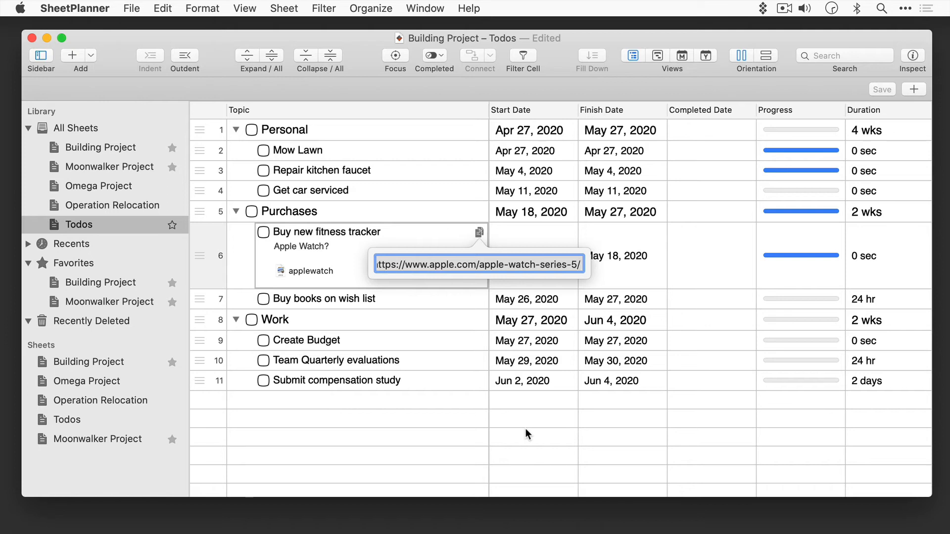
pyautogui.press('Return')
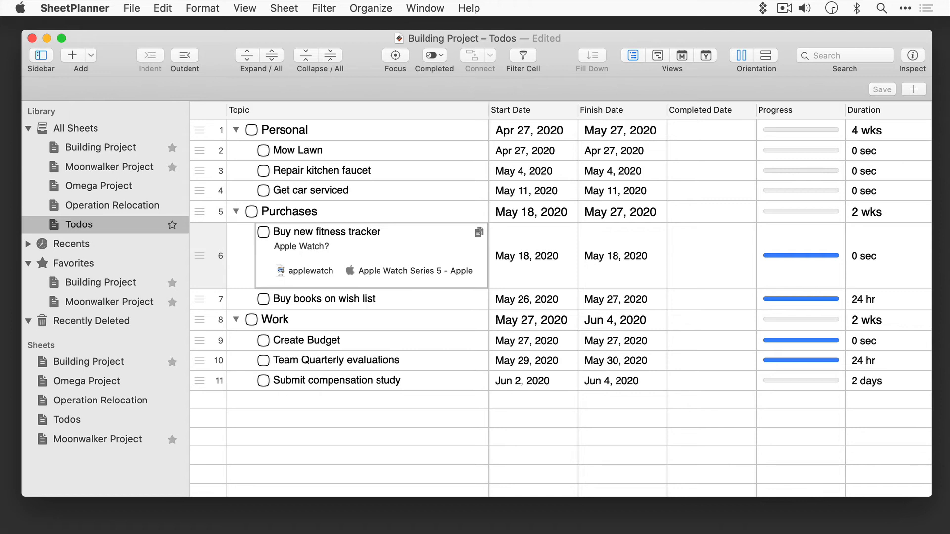
# Step: Show the links of the 'Buy new fitness tracker' row in a new tab and view the Apple Watch Series 5 website
pyautogui.rightClick(389, 230)
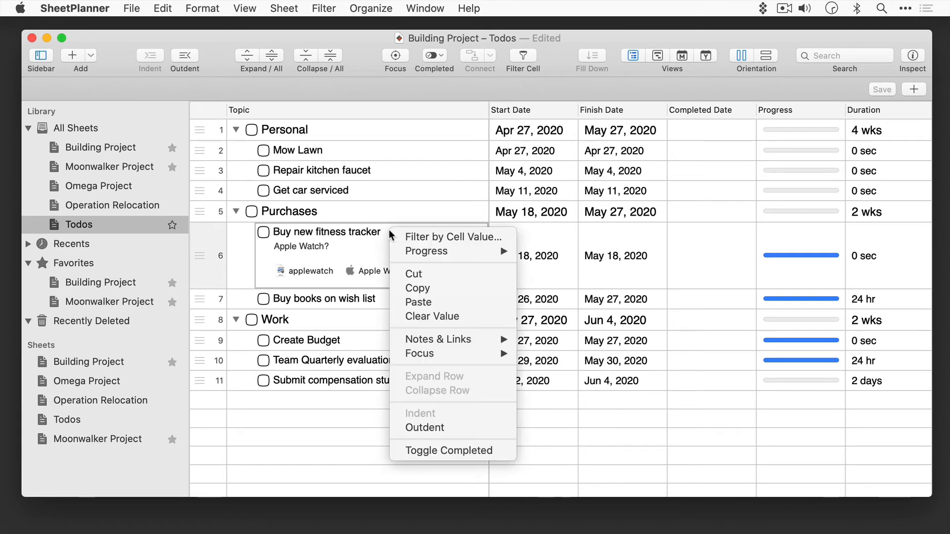
pyautogui.moveTo(461, 340)
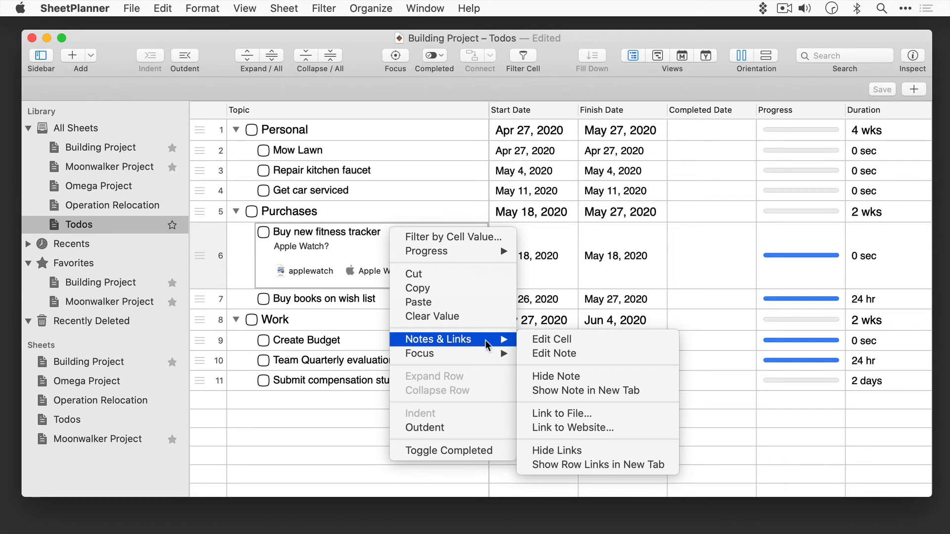
pyautogui.click(580, 460)
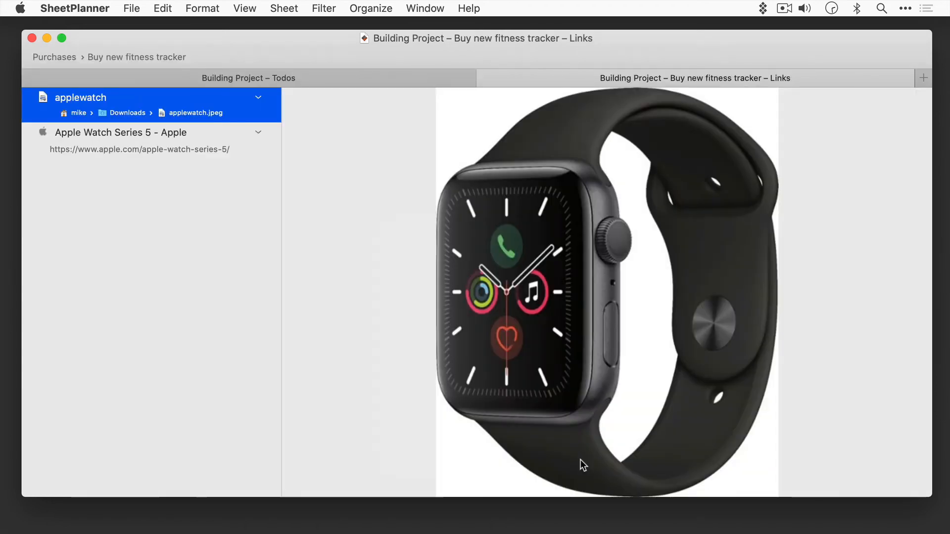
pyautogui.click(164, 143)
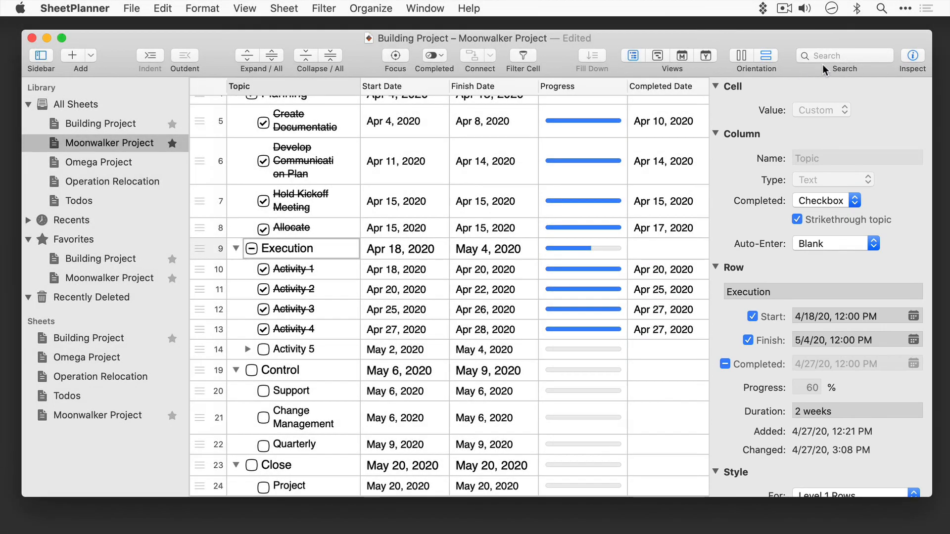
# Step: Hide and reshow the inspector in Moonwalker Project, and set the Topic column's completed indicator to Pie
pyautogui.click(906, 54)
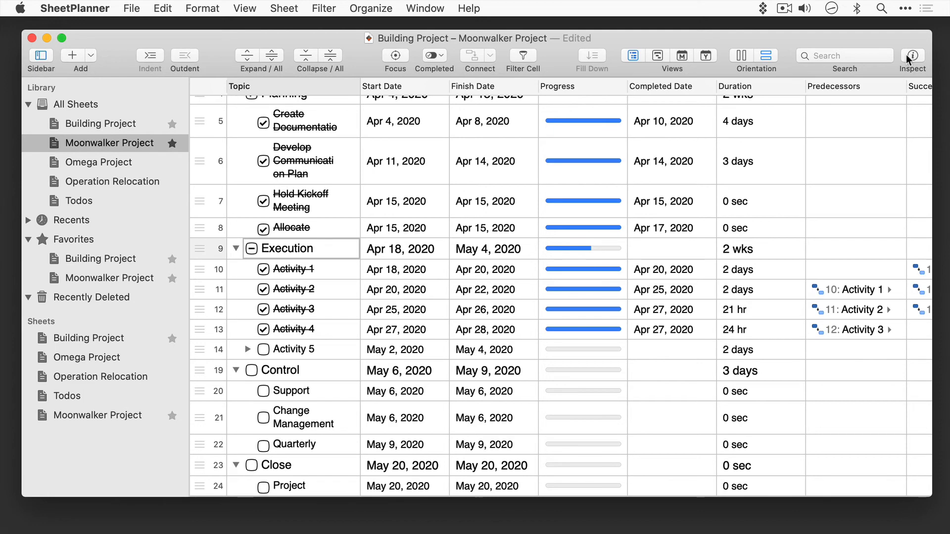
pyautogui.press('alt+super+i')
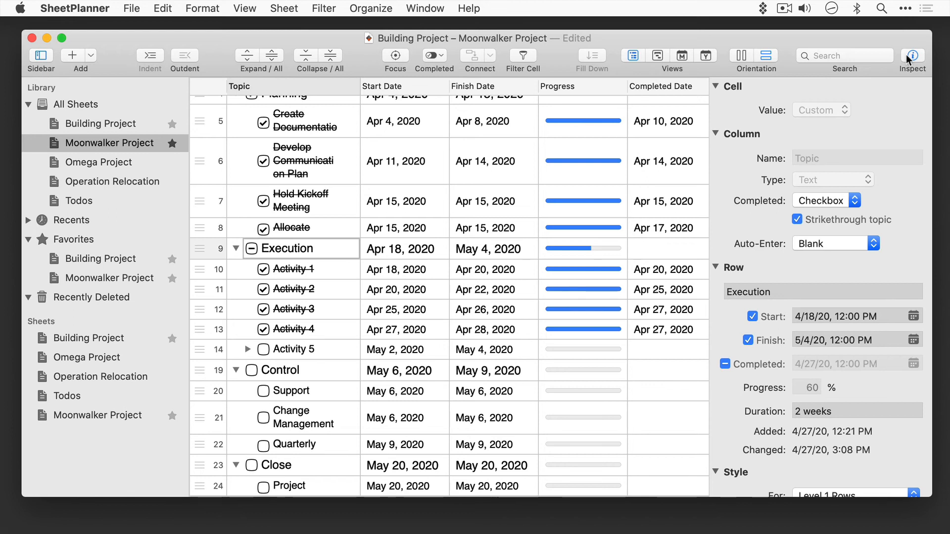
pyautogui.click(852, 204)
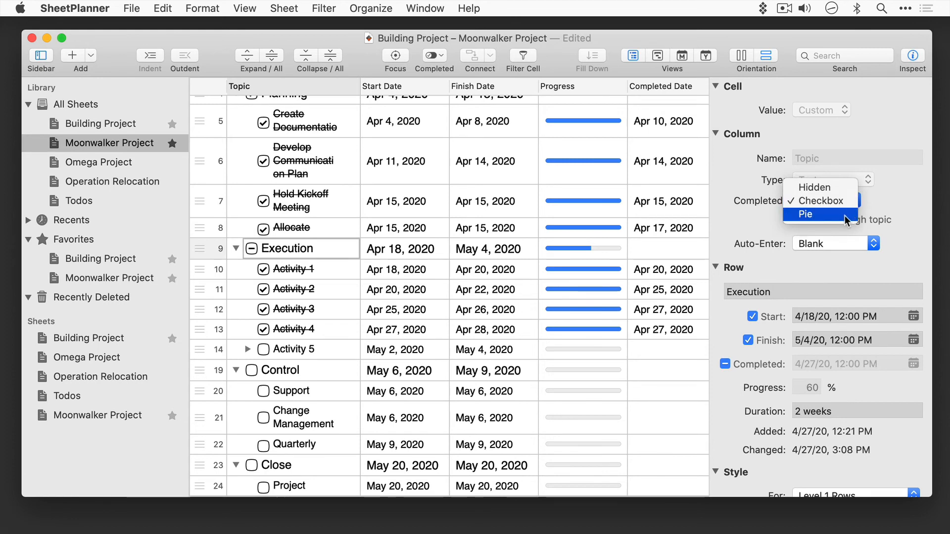
pyautogui.click(845, 215)
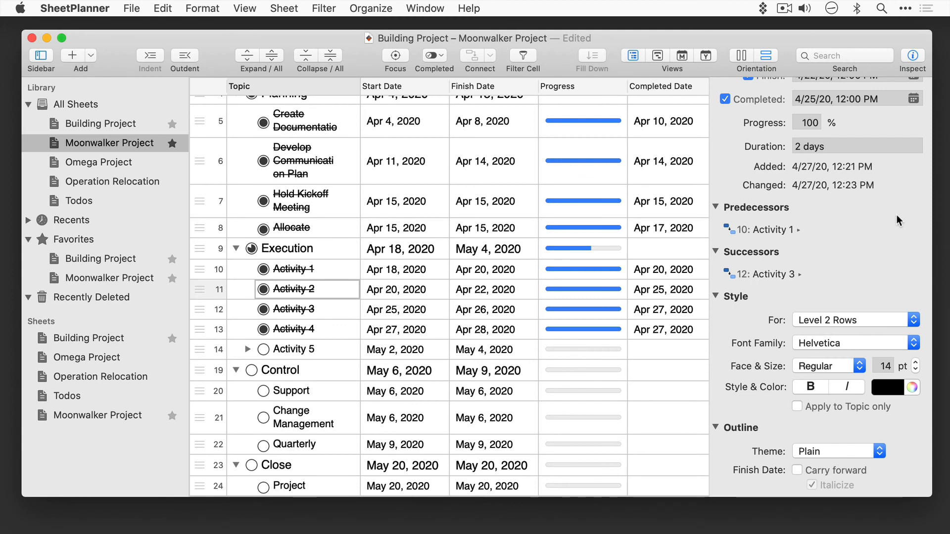
pyautogui.click(900, 319)
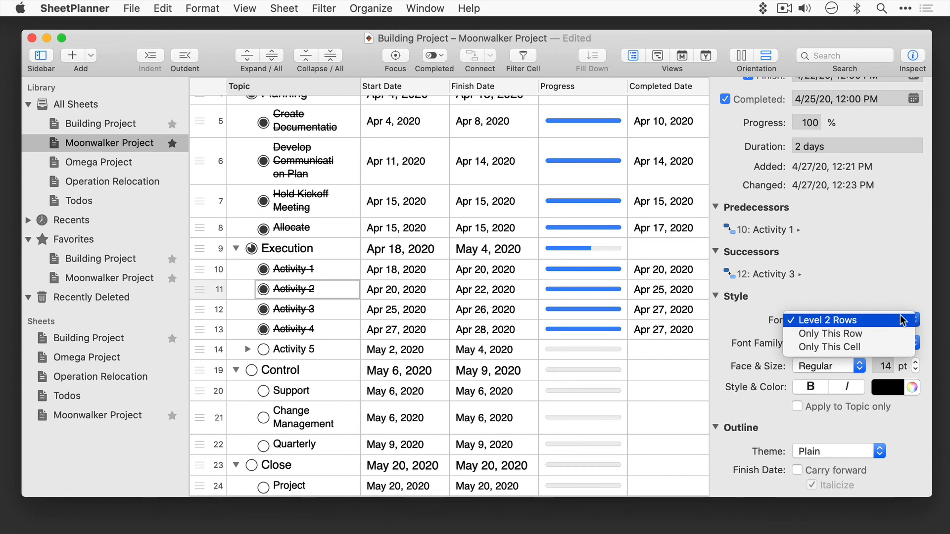
pyautogui.click(888, 295)
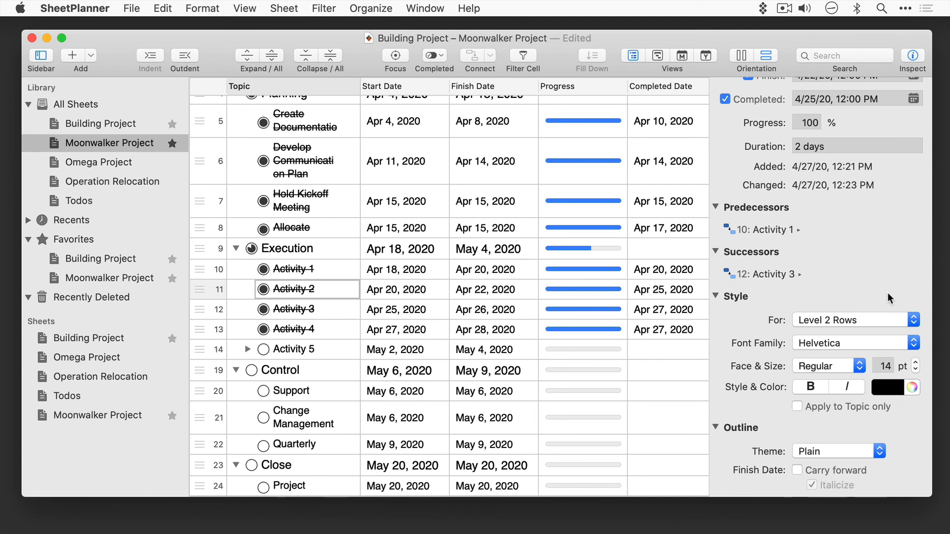
# Step: Set the text color of the Completed Date column to the saved crimson red swatch and close the color picker
pyautogui.click(678, 88)
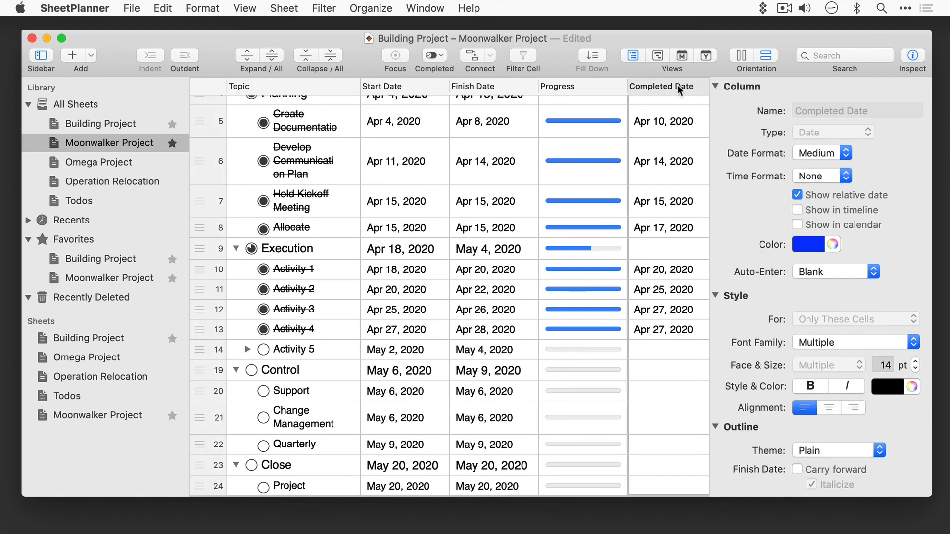
pyautogui.click(912, 387)
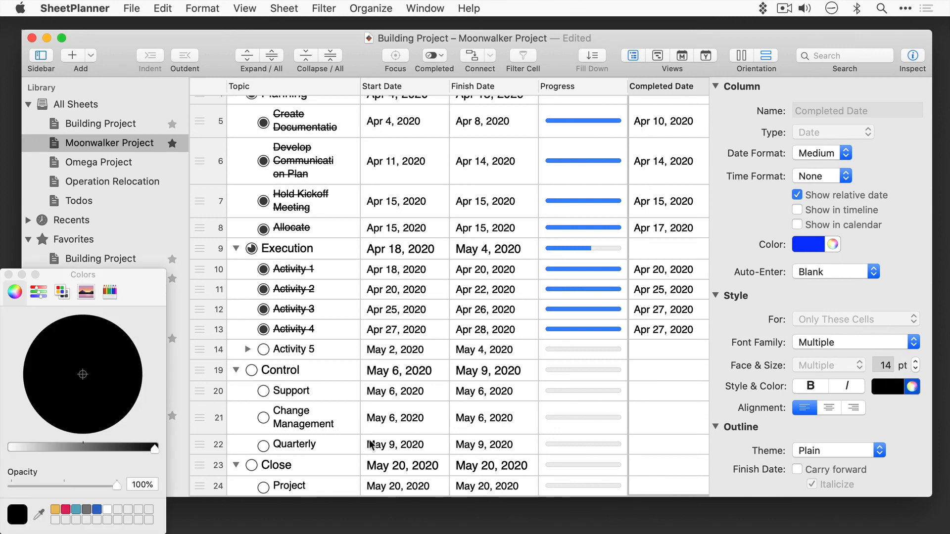
pyautogui.click(65, 509)
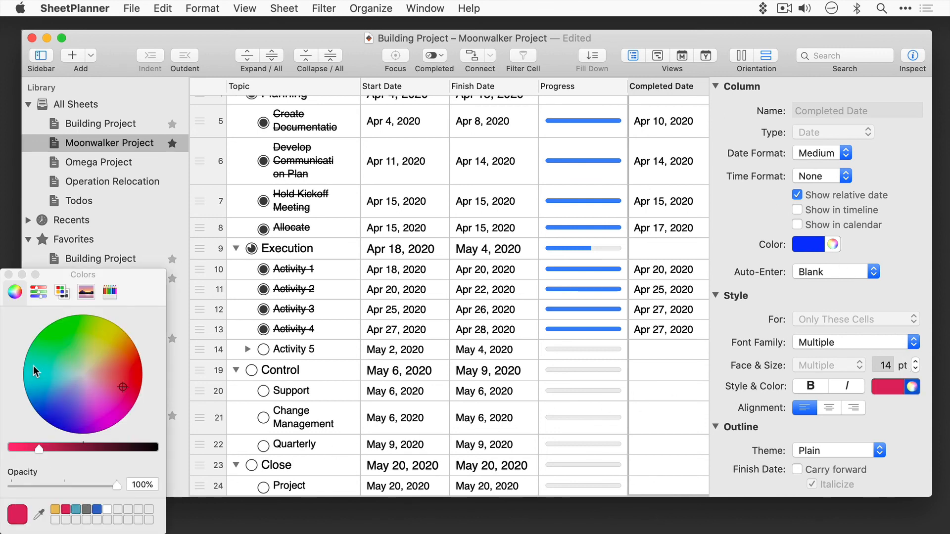
pyautogui.click(8, 275)
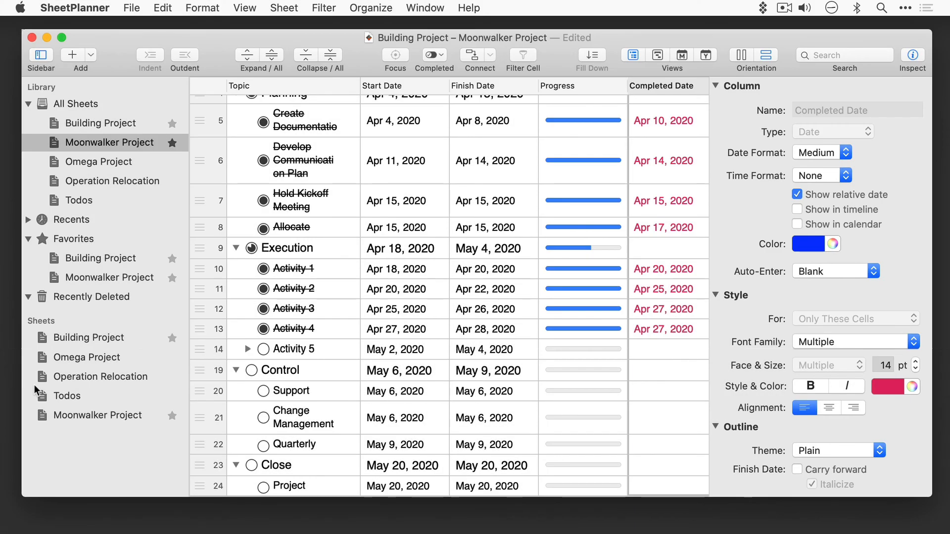
# Step: Choose the Plain theme for the outline and turn on Carry forward for the finish date
pyautogui.click(810, 450)
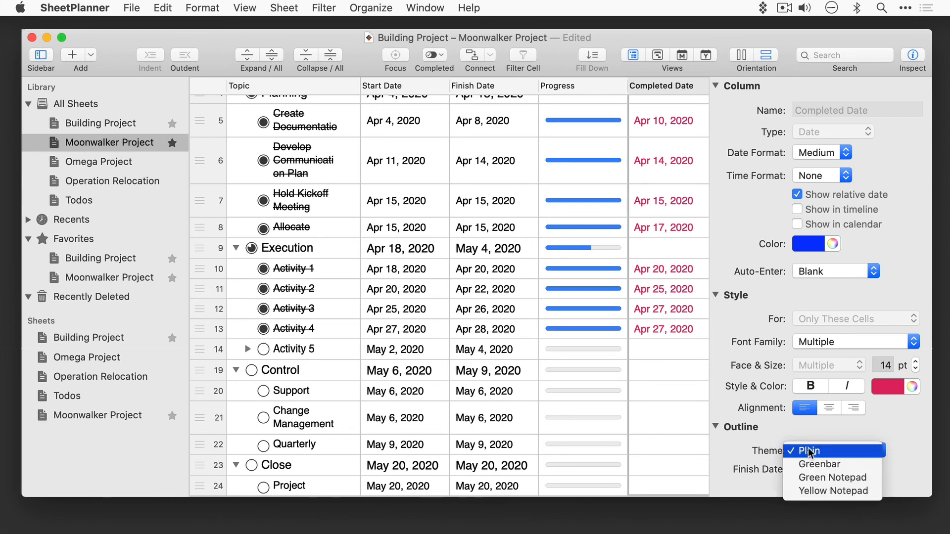
pyautogui.click(810, 451)
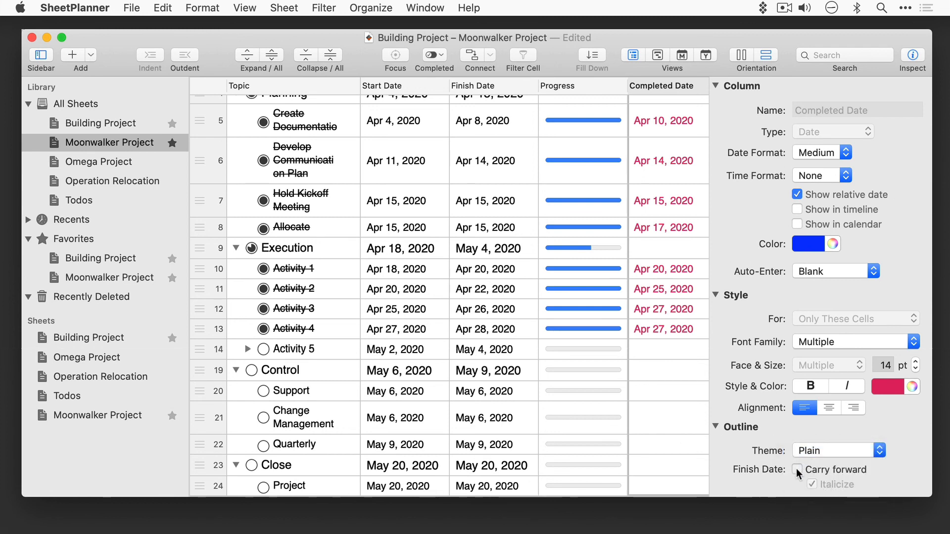
pyautogui.click(796, 468)
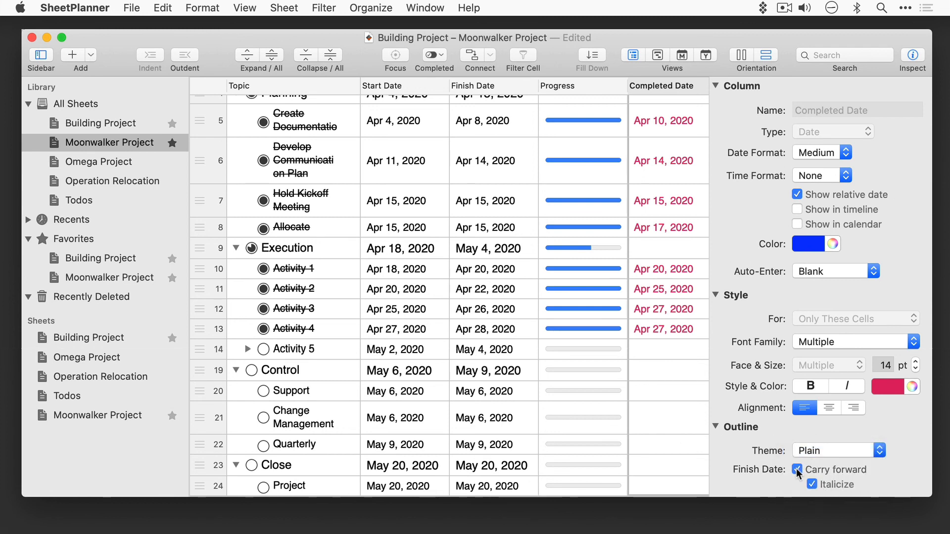